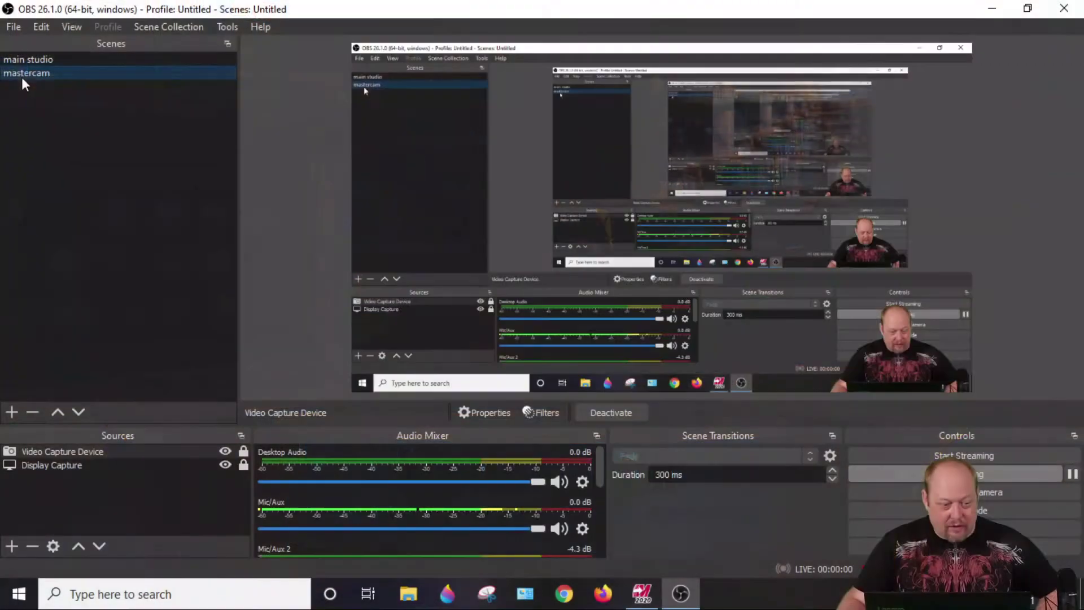
# Dismiss the old-version warning and make Top the graphics view in the Planes manager
pyautogui.click(992, 8)
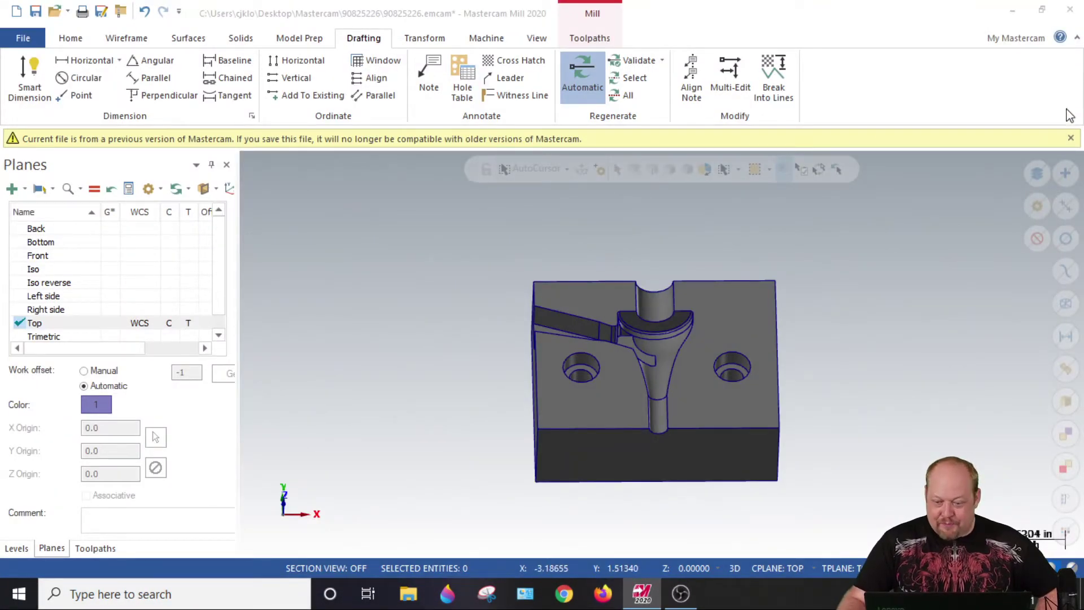
pyautogui.click(1070, 139)
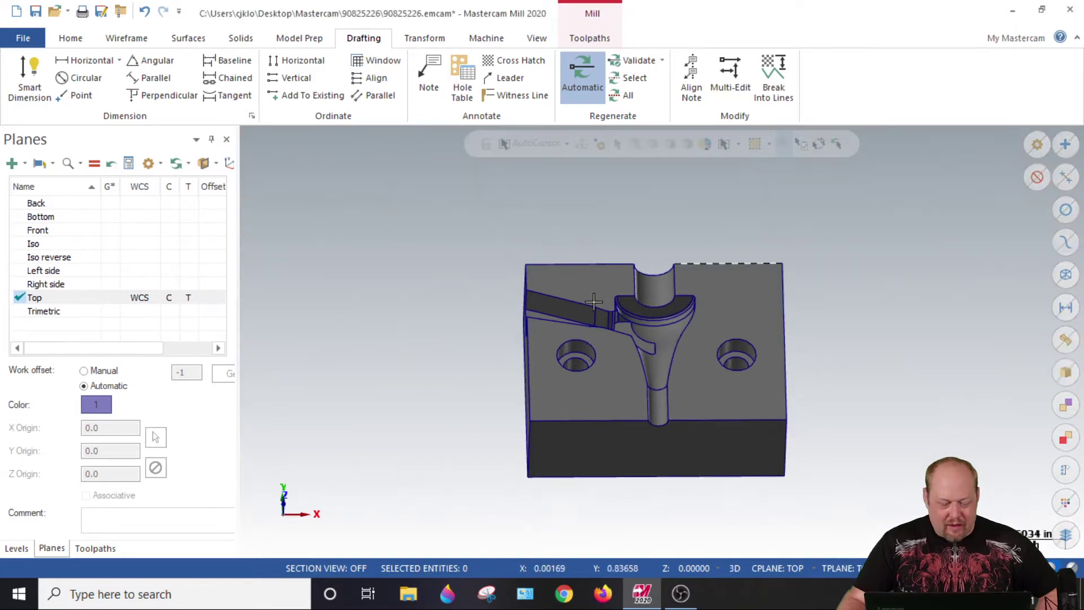
pyautogui.moveTo(593, 279); pyautogui.dragTo(567, 266, button='middle')
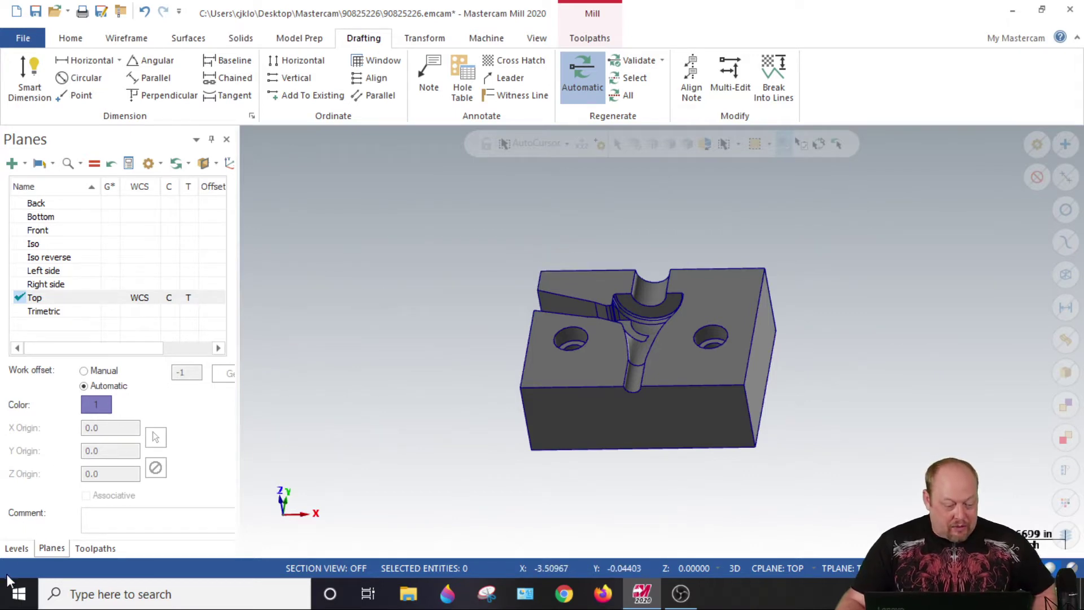
pyautogui.click(60, 551)
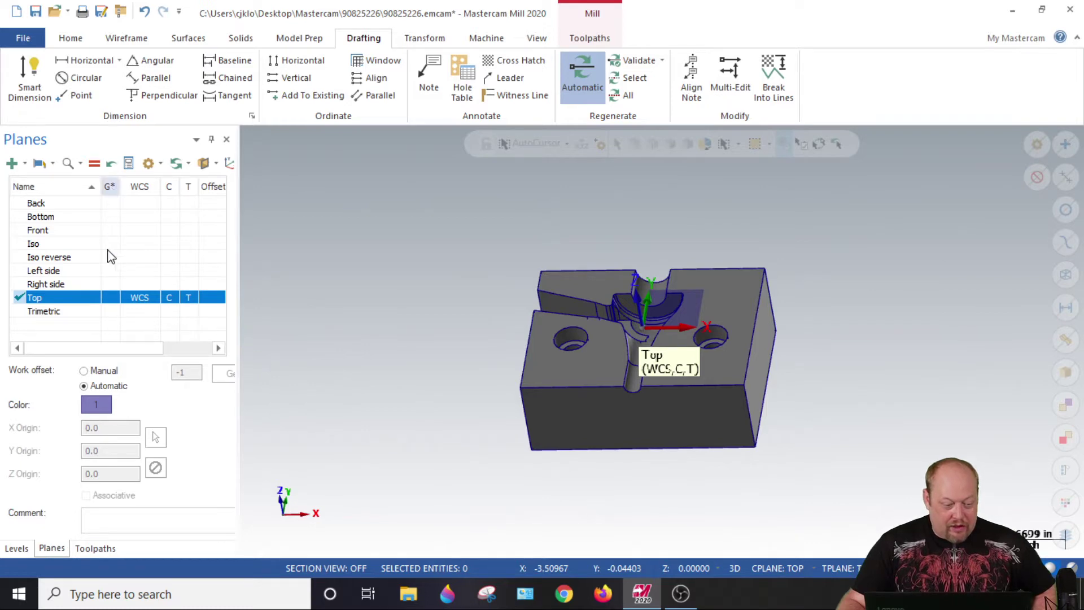
pyautogui.click(108, 298)
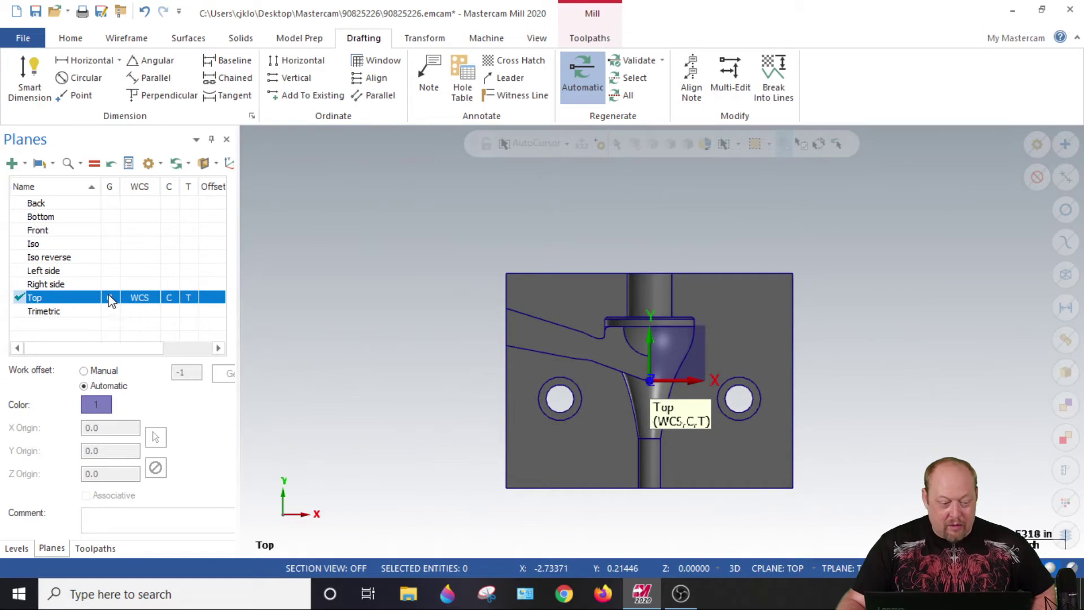
pyautogui.scroll(1, 655, 403)
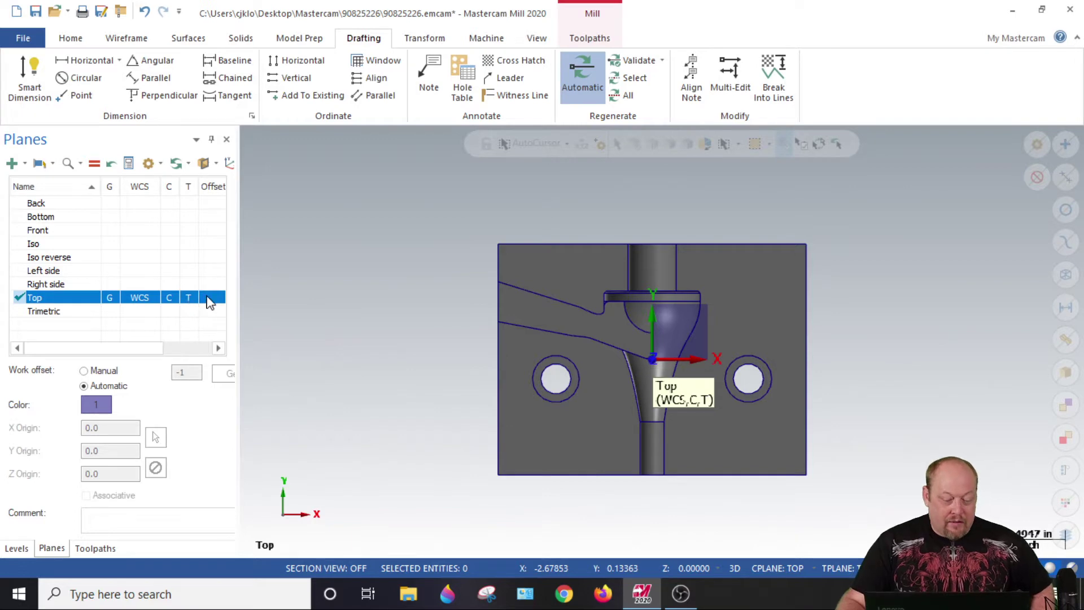
pyautogui.scroll(-1, 652, 241)
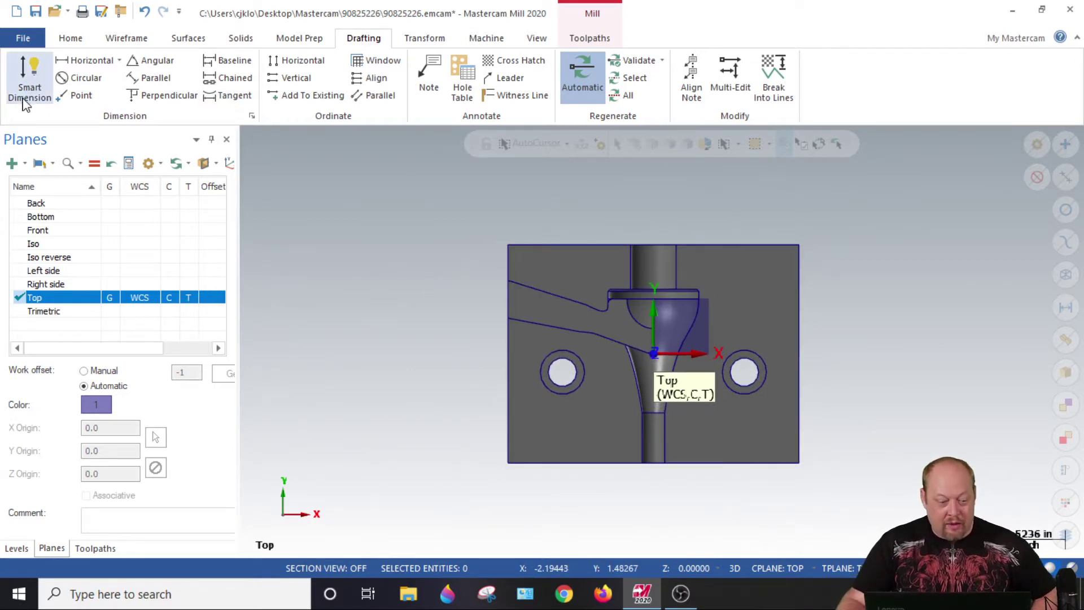
# Dimension the left side from top-left to bottom-left corner as 1.500, placed left of the part
pyautogui.click(240, 40)
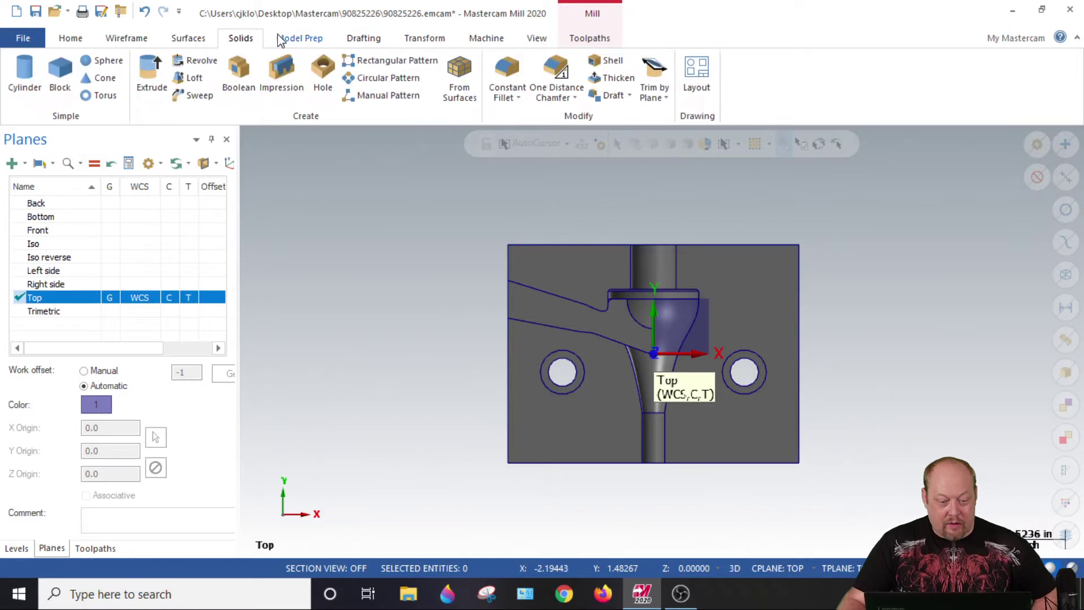
pyautogui.click(300, 39)
pyautogui.click(366, 42)
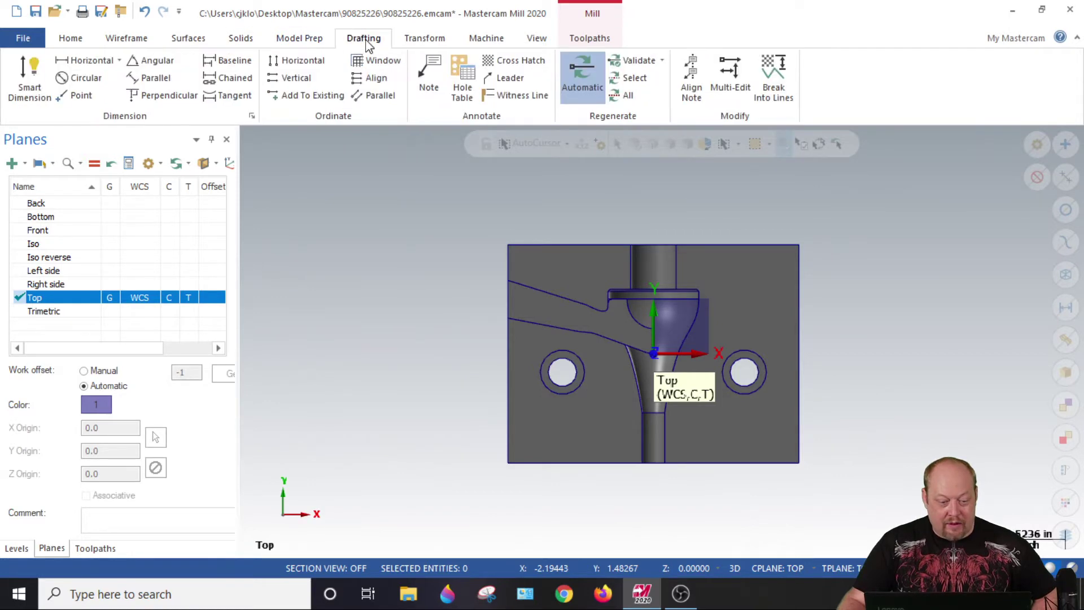
pyautogui.click(31, 78)
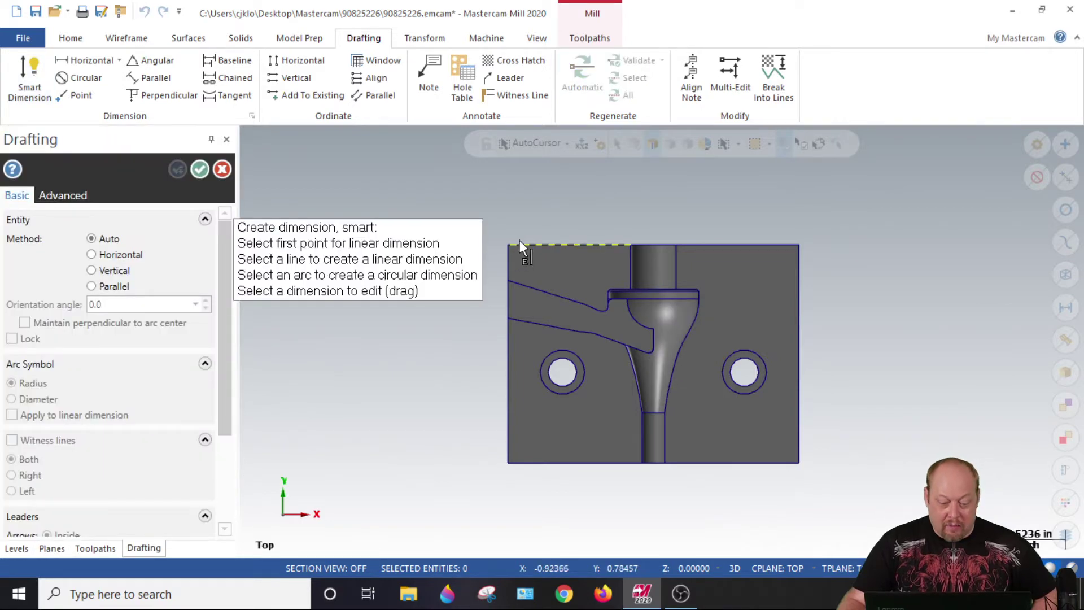
pyautogui.click(511, 248)
pyautogui.scroll(-1, 820, 225)
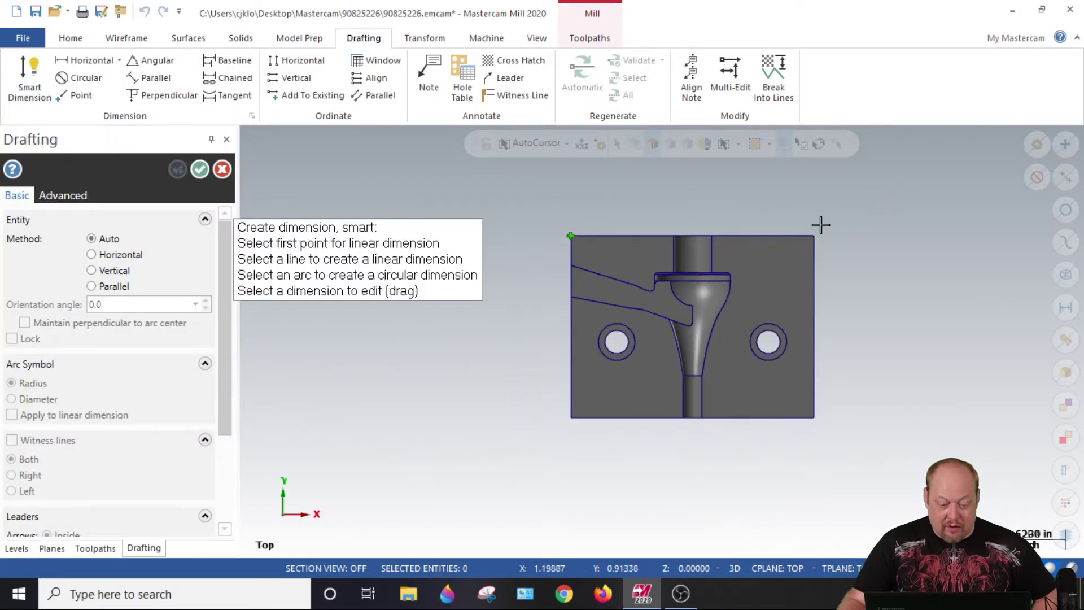
pyautogui.scroll(1, 629, 316)
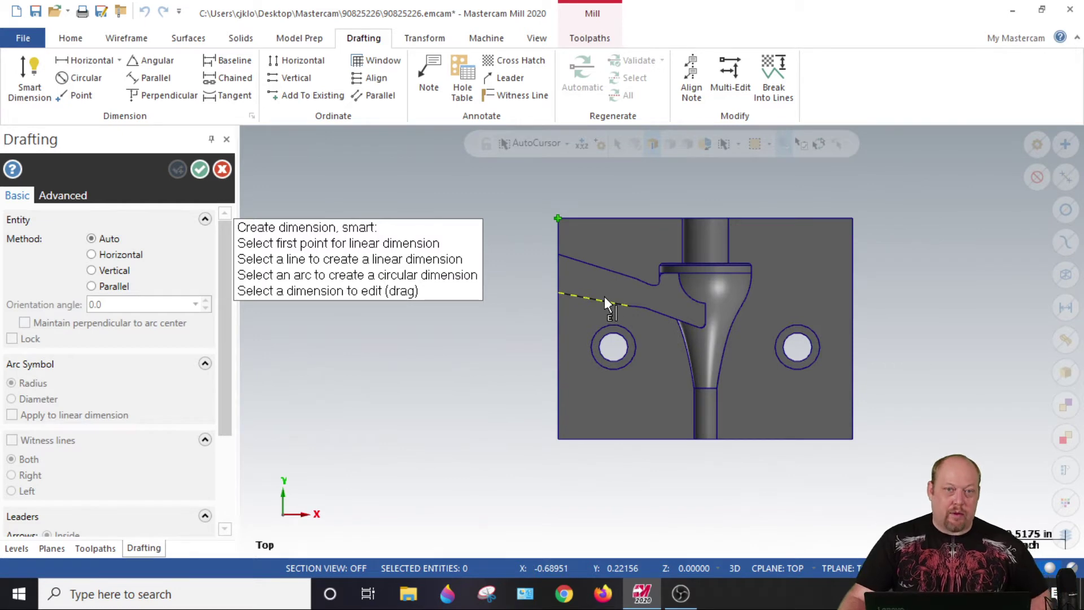
pyautogui.click(560, 219)
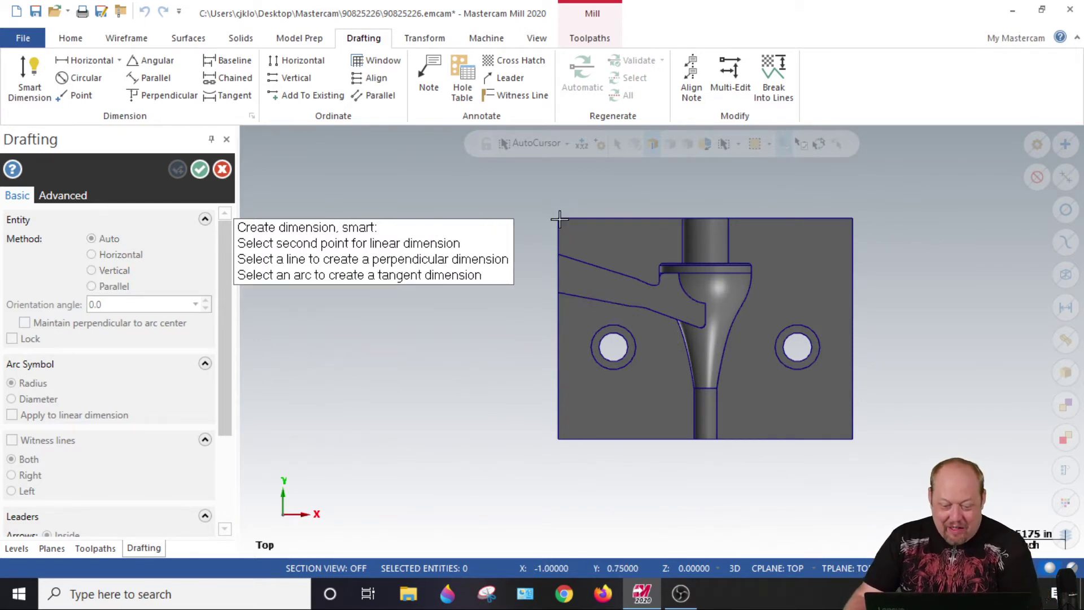
pyautogui.click(563, 440)
pyautogui.scroll(1, 571, 442)
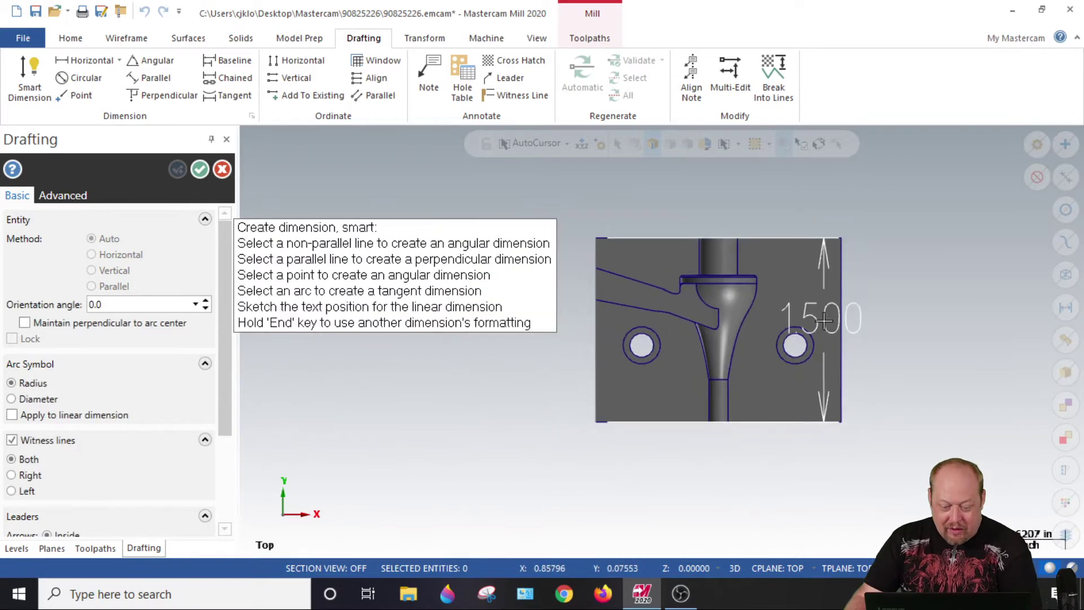
pyautogui.scroll(-3, 559, 407)
pyautogui.click(553, 388)
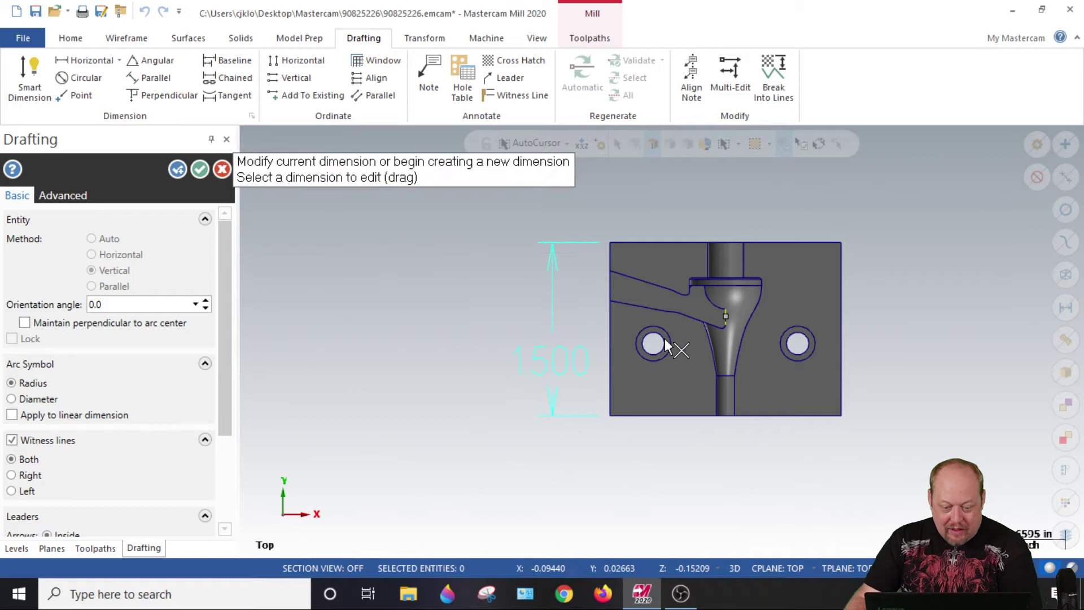
pyautogui.scroll(1, 551, 376)
pyautogui.scroll(1, 534, 397)
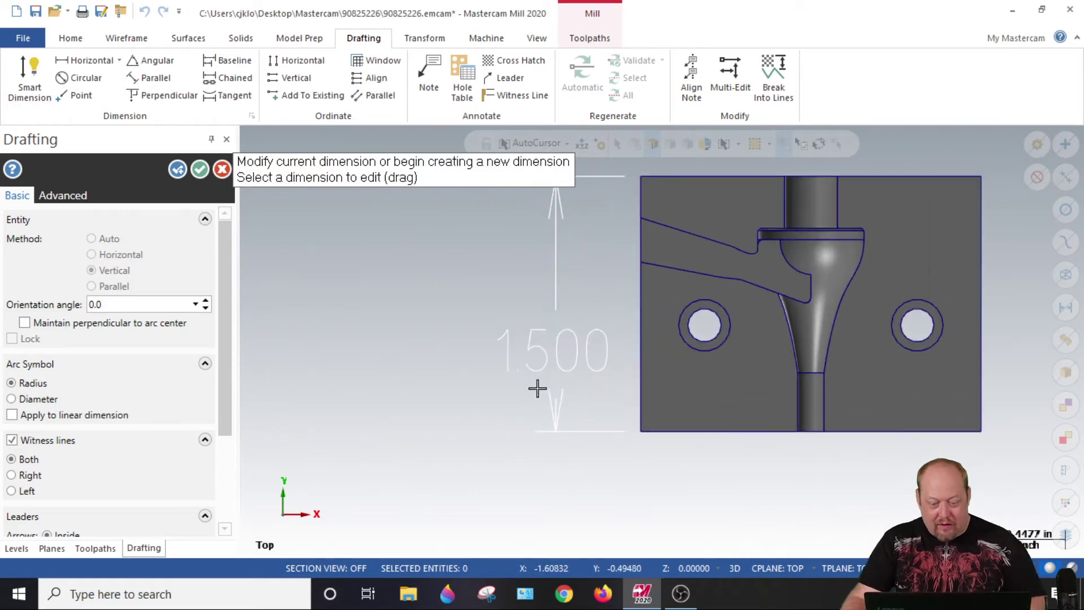
pyautogui.scroll(-1, 537, 388)
pyautogui.scroll(-1, 508, 423)
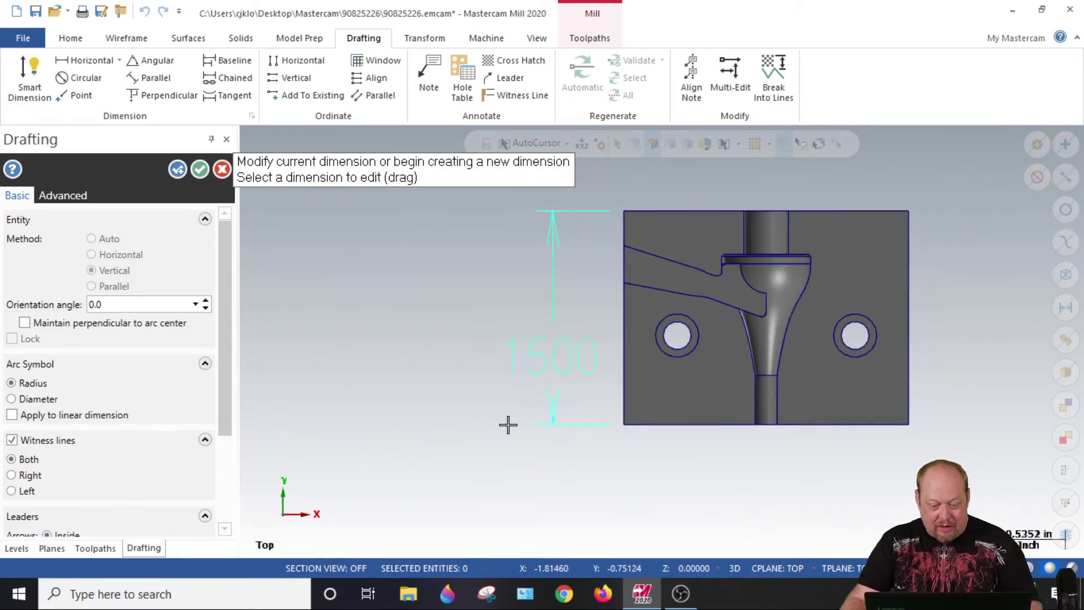
pyautogui.click(549, 327)
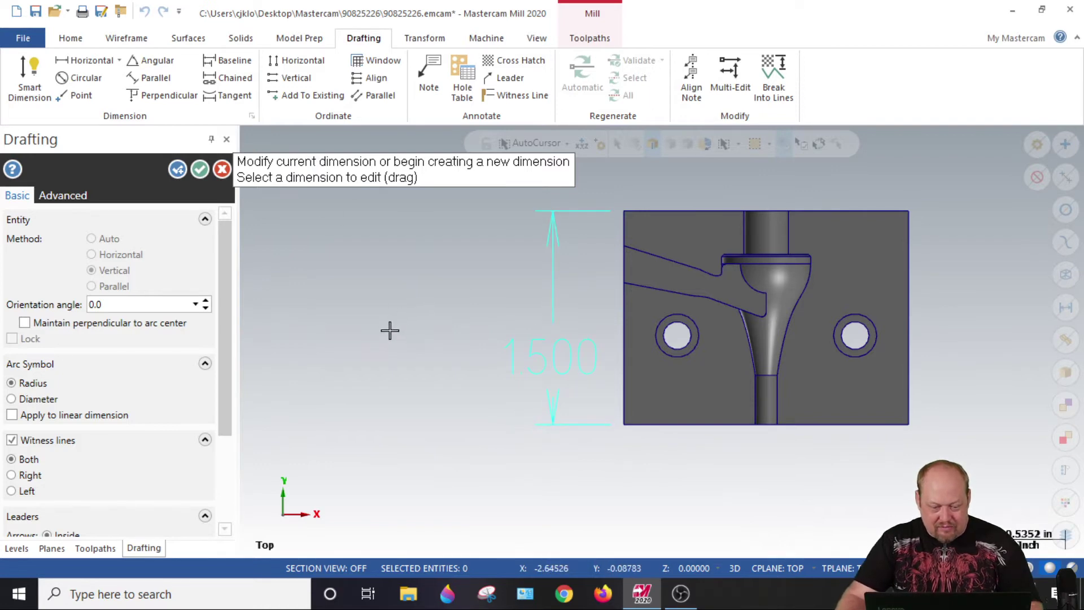
pyautogui.click(448, 383)
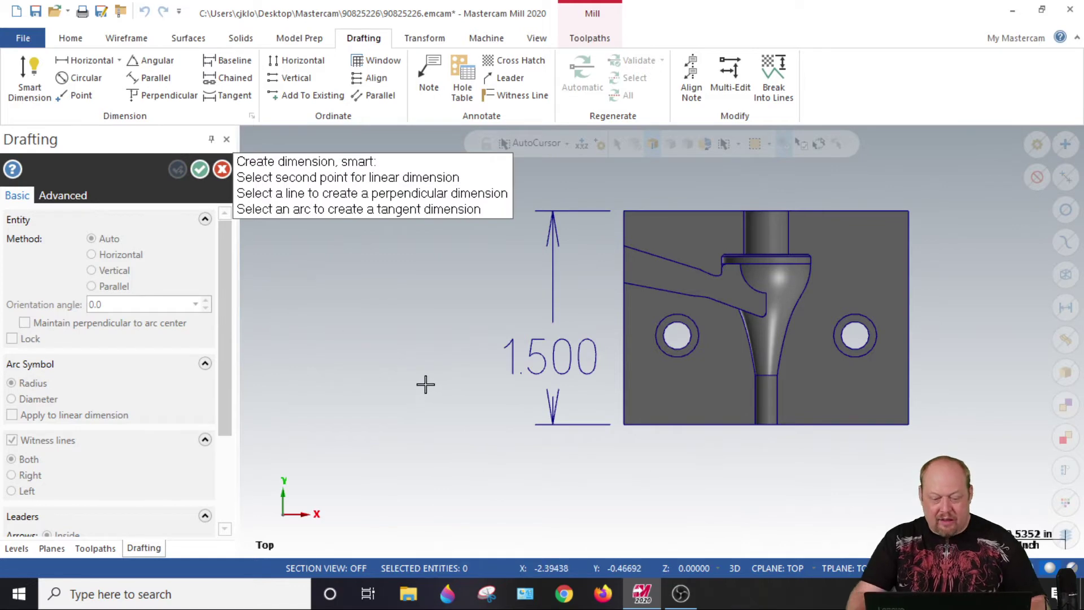
# Exit dimensioning and delete the 1.500 dimension
pyautogui.press('Escape')
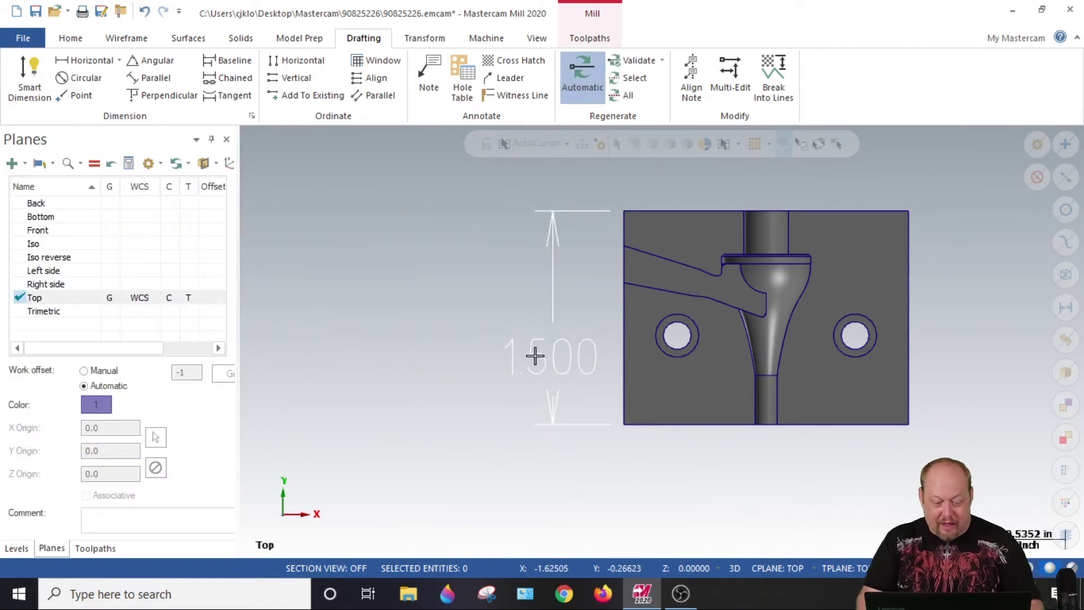
pyautogui.click(535, 356)
pyautogui.press('Delete')
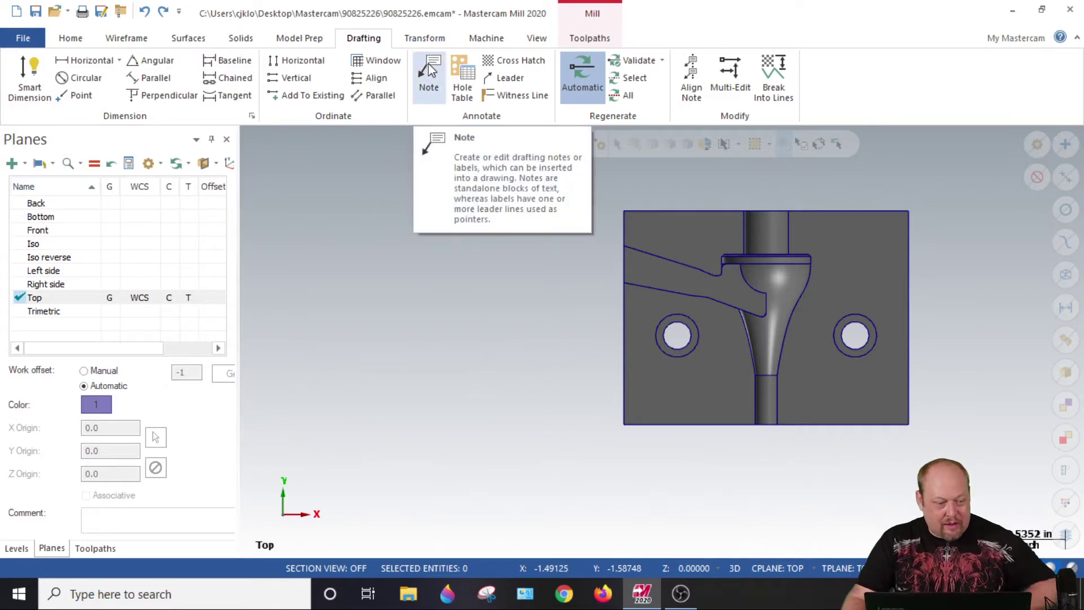
# Dimension the top slot's width as 0.313, placed above the part's upper edge
pyautogui.click(30, 77)
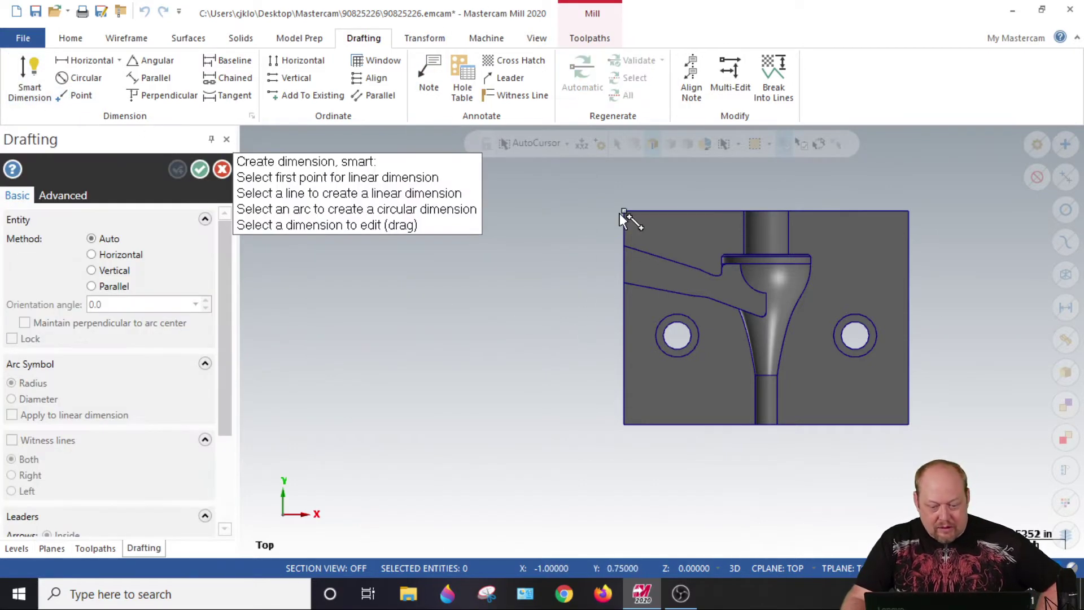
pyautogui.click(623, 213)
pyautogui.click(627, 424)
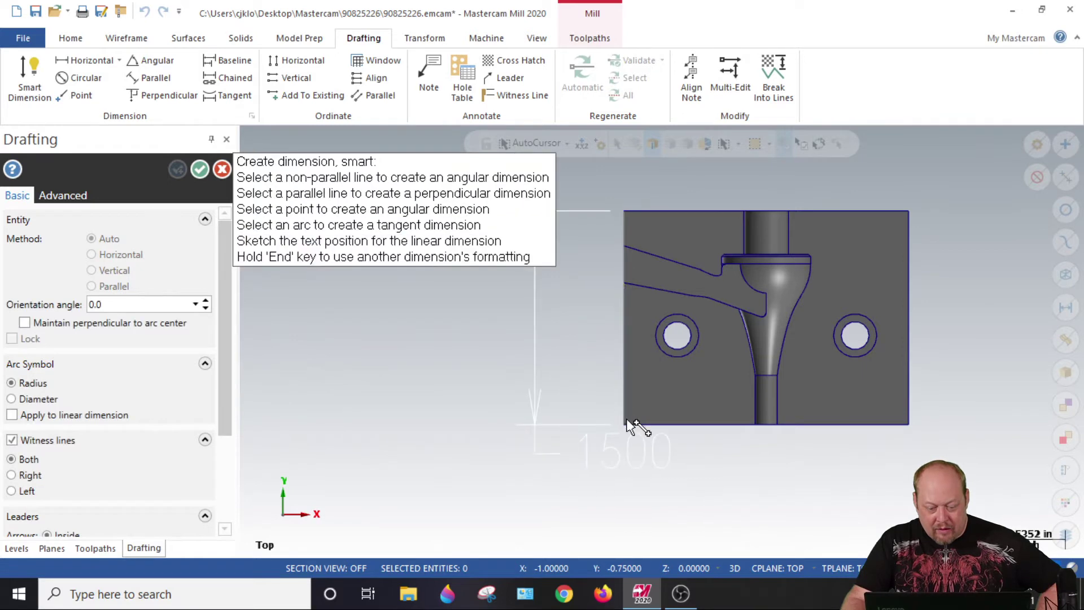
pyautogui.scroll(1, 536, 351)
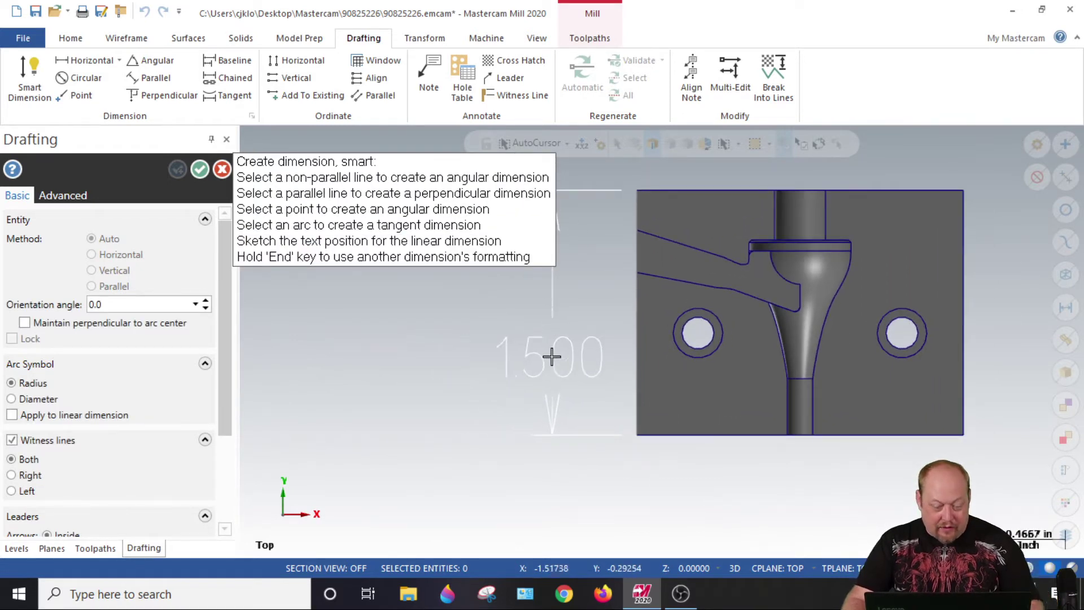
pyautogui.press('Escape')
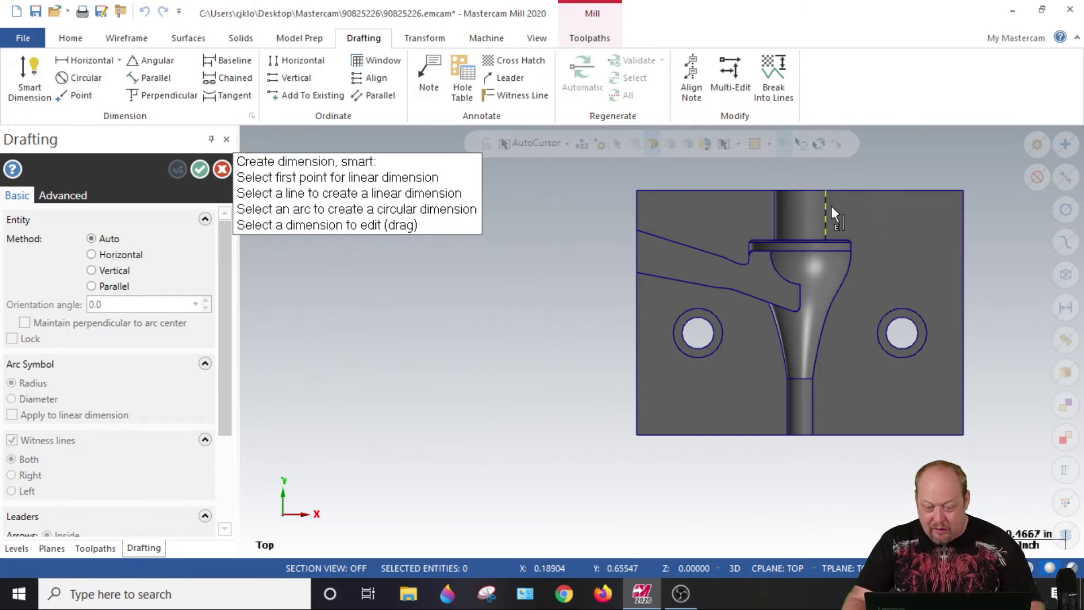
pyautogui.click(826, 219)
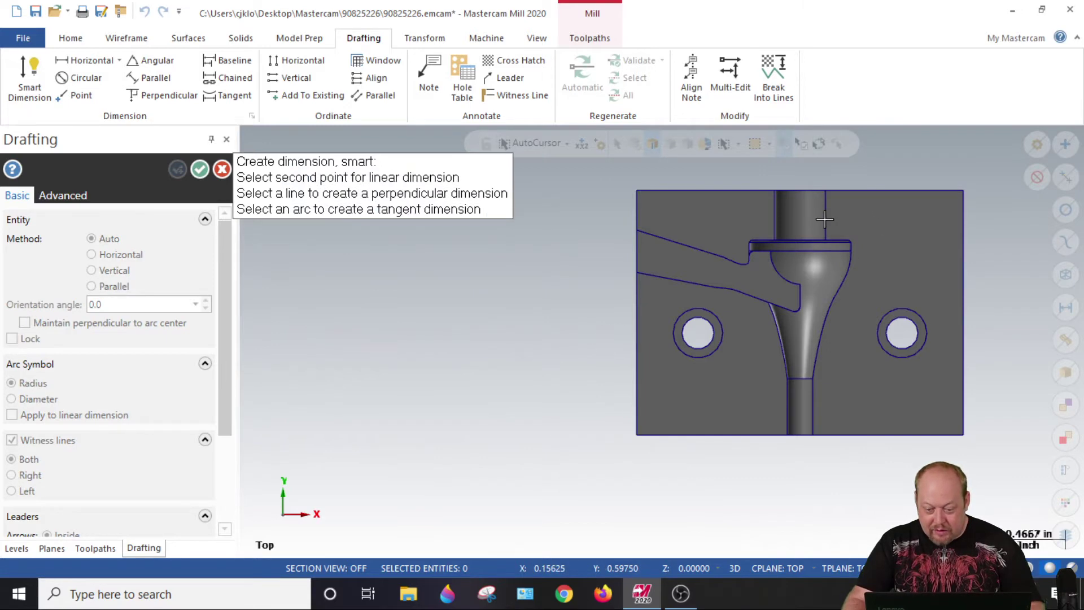
pyautogui.click(825, 217)
pyautogui.scroll(-2, 796, 255)
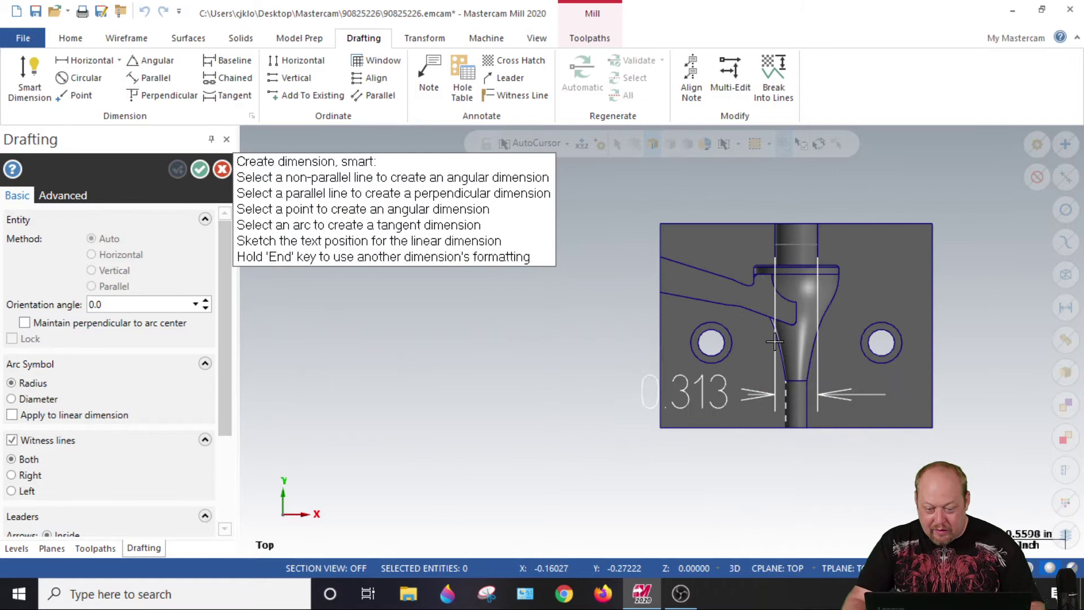
pyautogui.scroll(2, 839, 254)
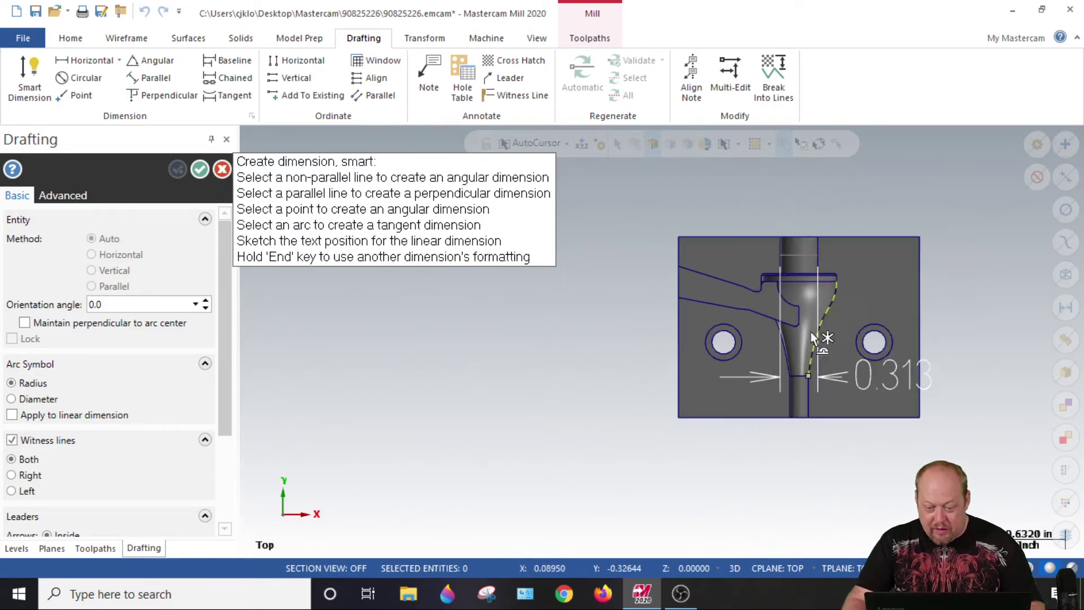
pyautogui.scroll(-1, 847, 212)
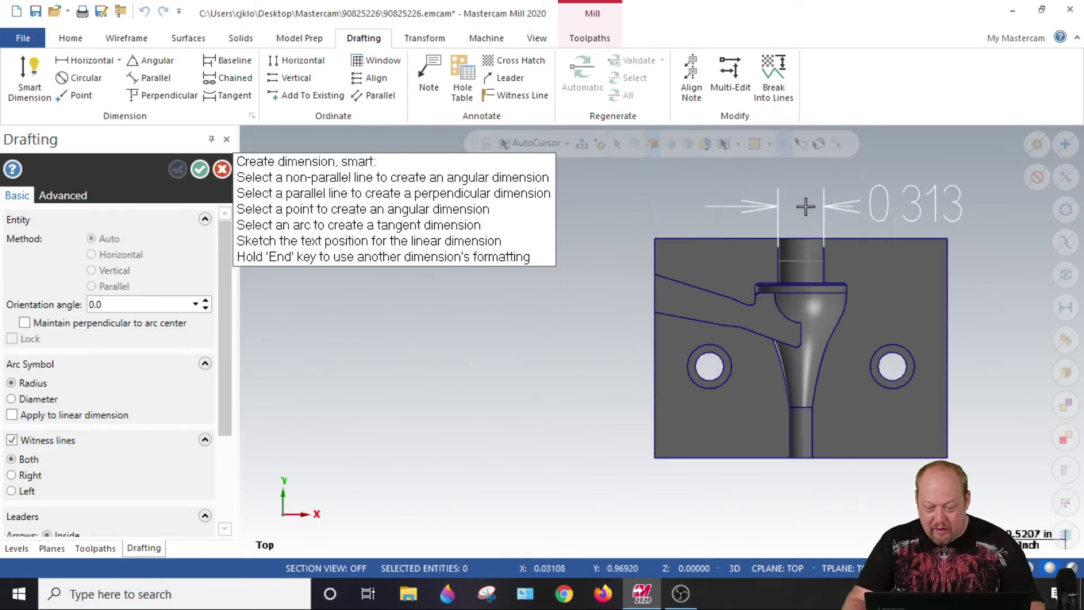
pyautogui.click(858, 193)
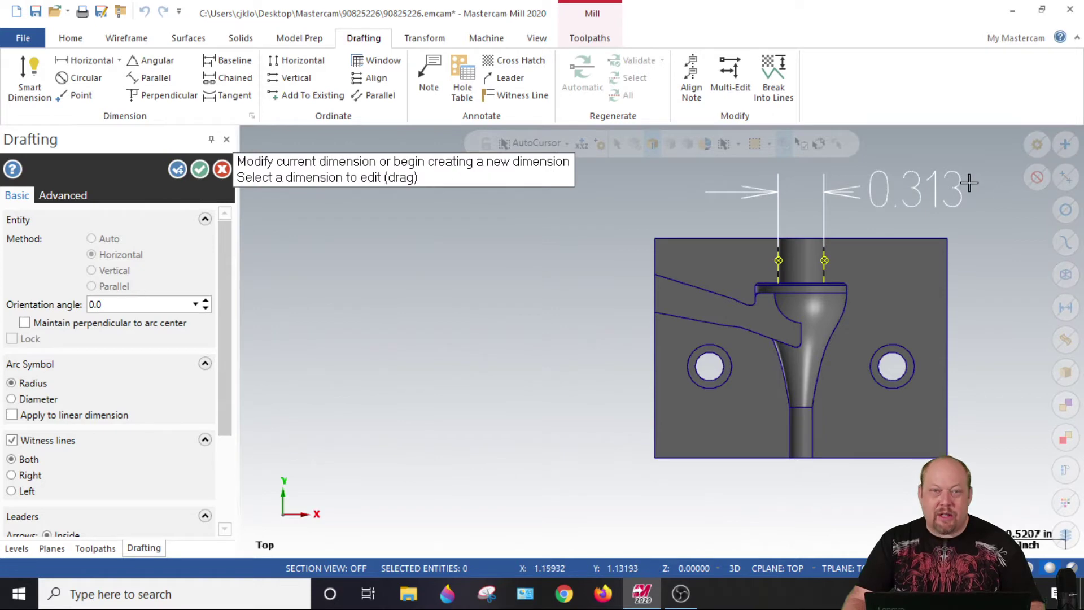
pyautogui.scroll(2, 920, 388)
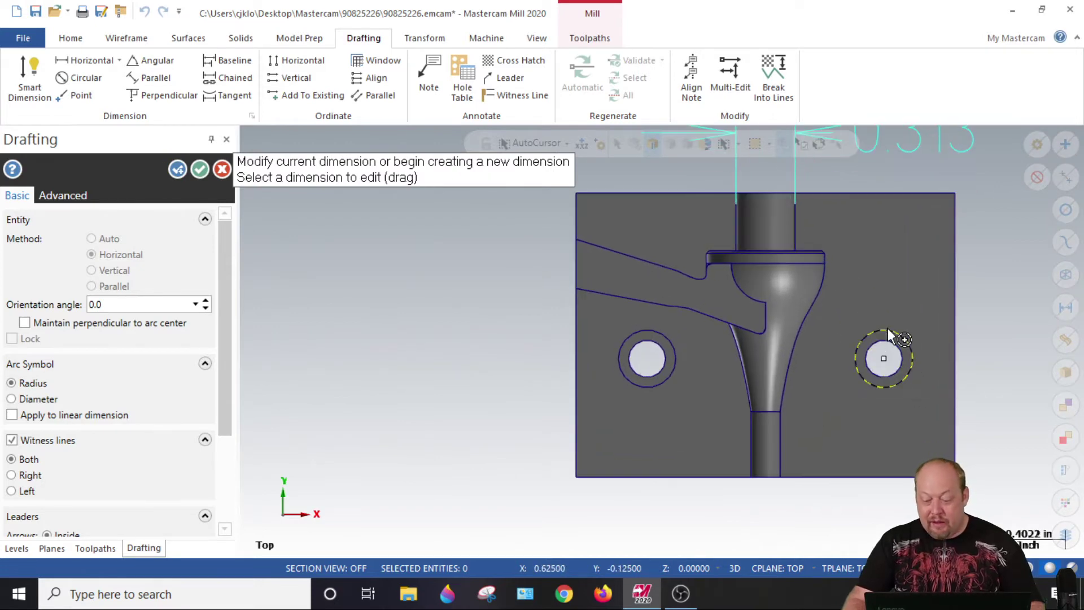
pyautogui.moveTo(866, 376); pyautogui.dragTo(870, 343, button='middle')
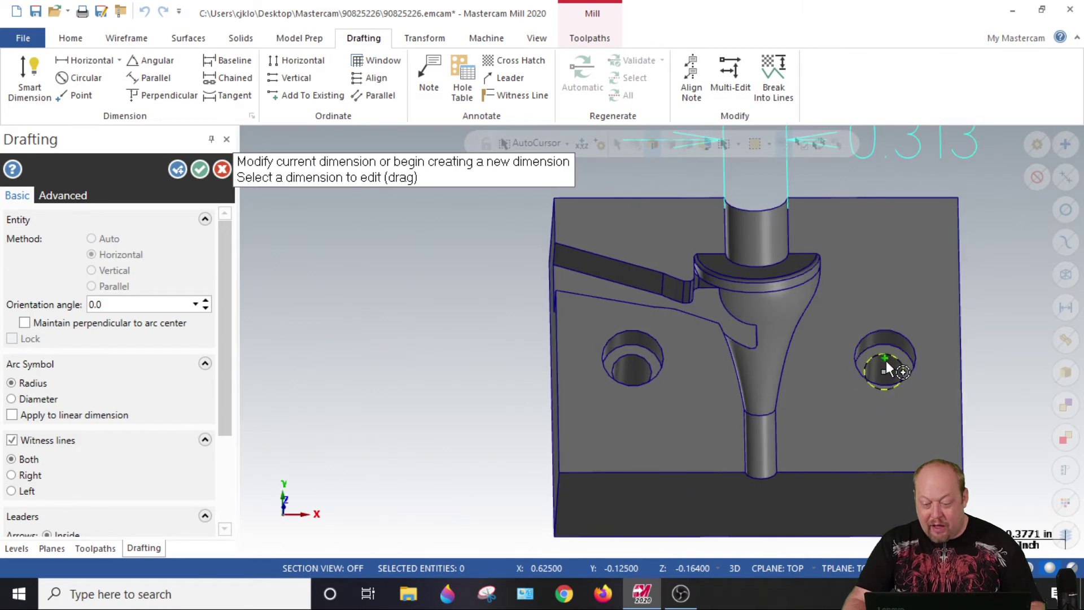
pyautogui.scroll(1, 886, 363)
pyautogui.scroll(1, 886, 364)
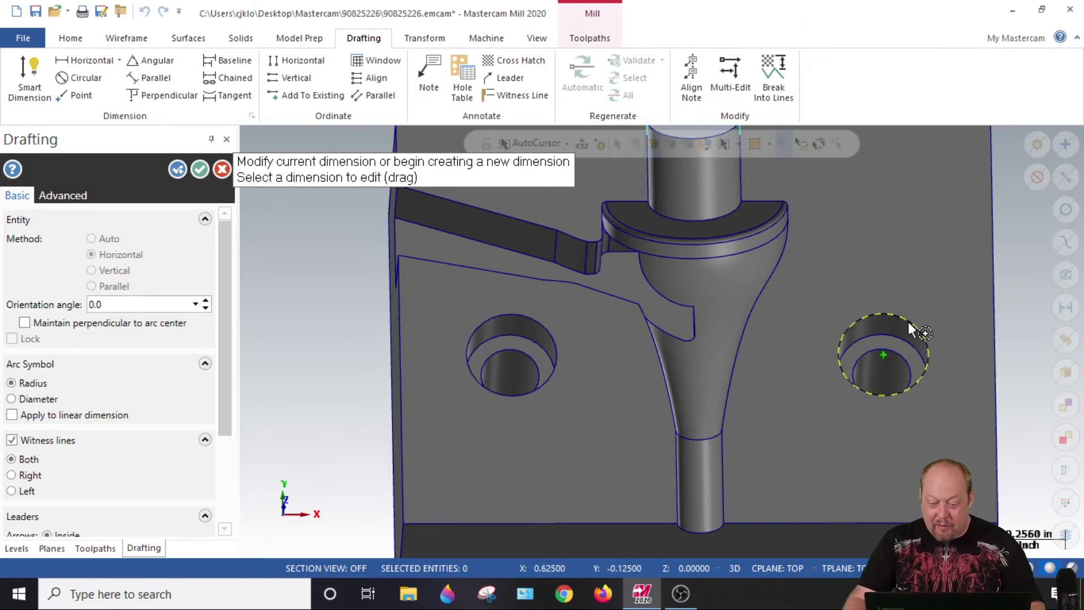
pyautogui.click(918, 317)
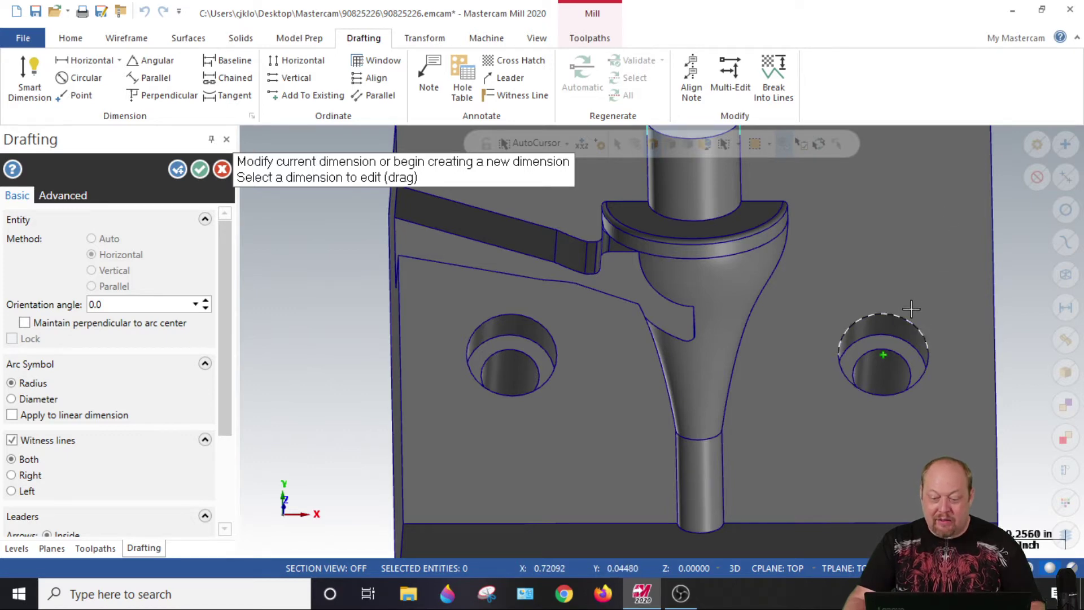
pyautogui.click(911, 309)
pyautogui.scroll(-2, 911, 307)
pyautogui.scroll(-2, 909, 304)
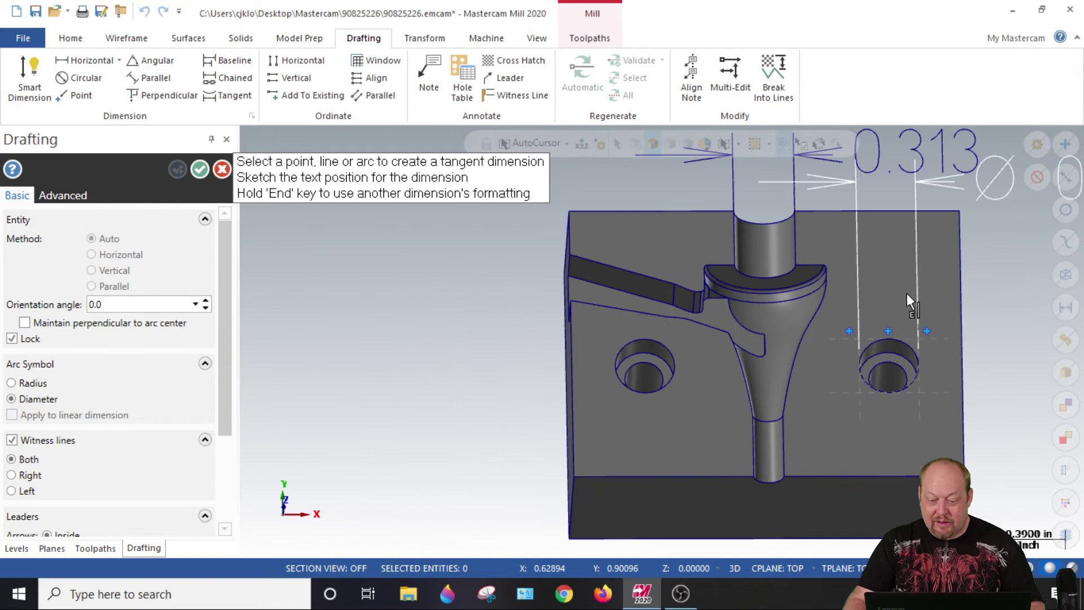
pyautogui.scroll(-2, 911, 303)
pyautogui.scroll(-1, 881, 381)
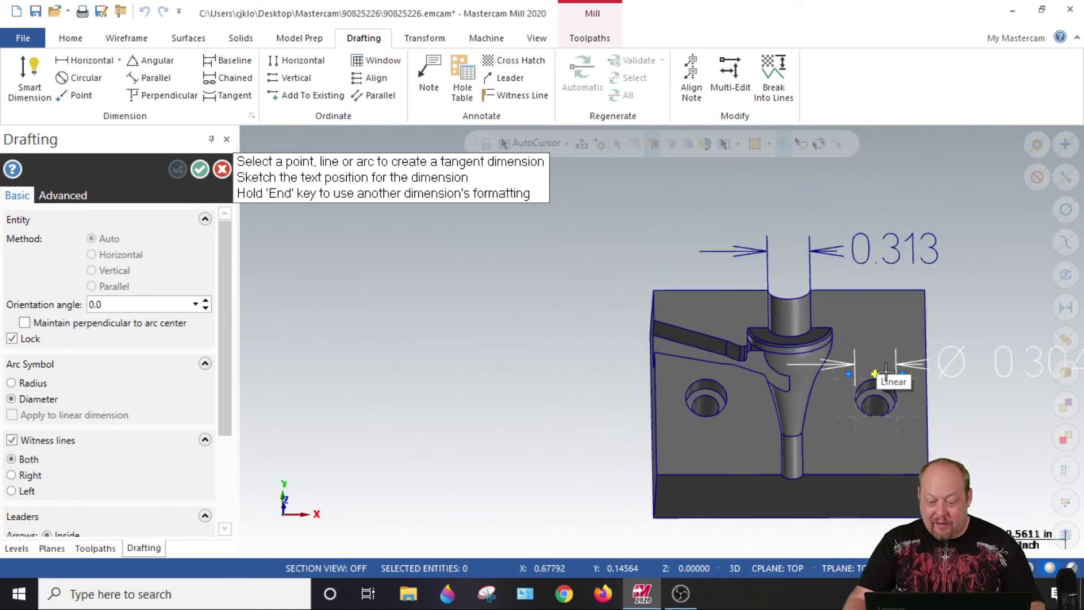
pyautogui.scroll(-1, 847, 195)
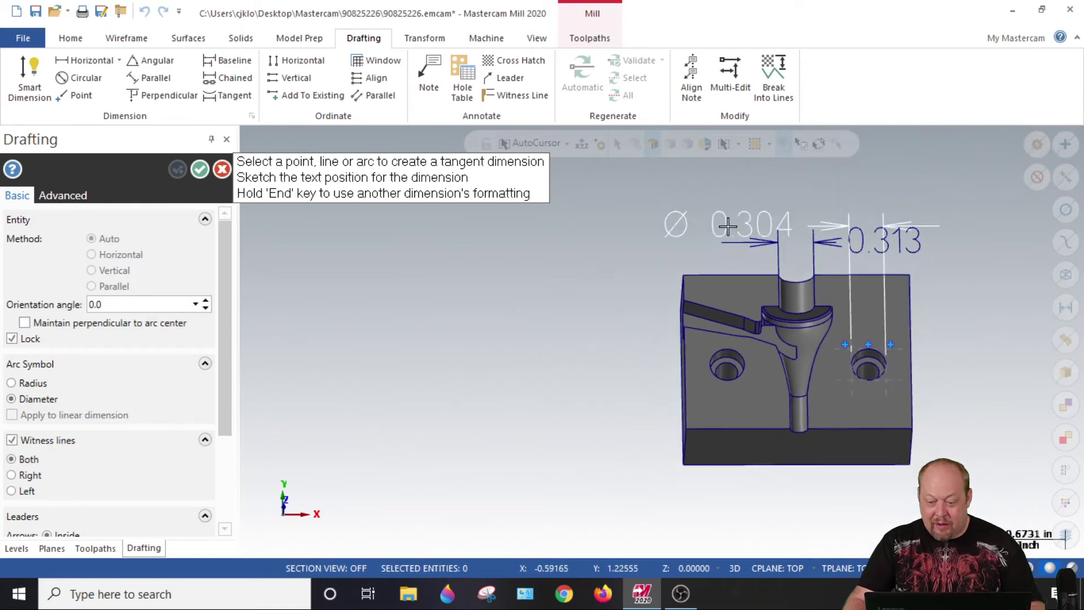
pyautogui.scroll(1, 936, 358)
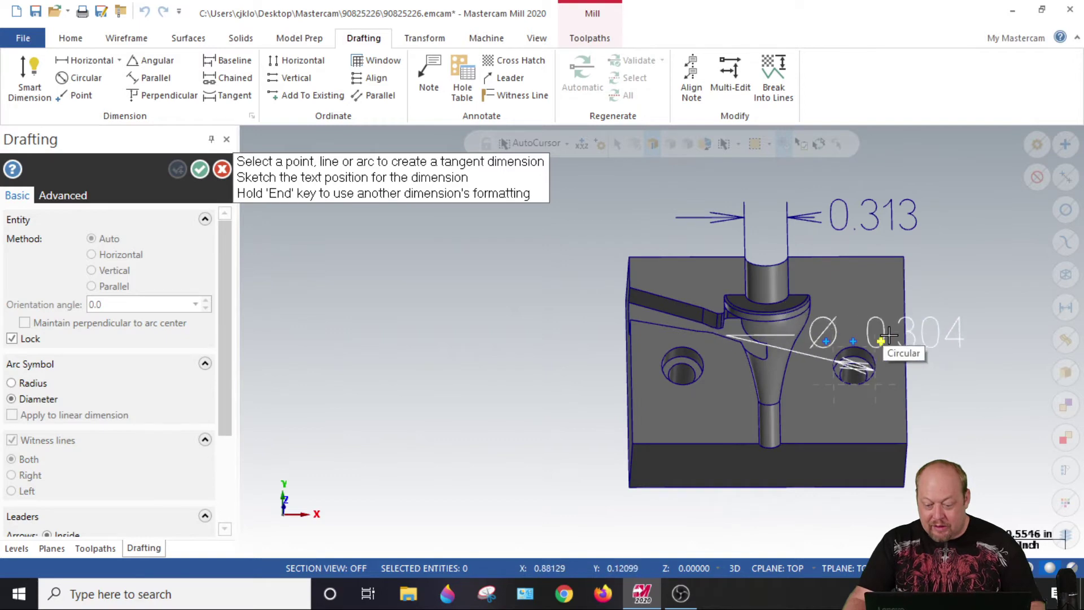
pyautogui.click(887, 337)
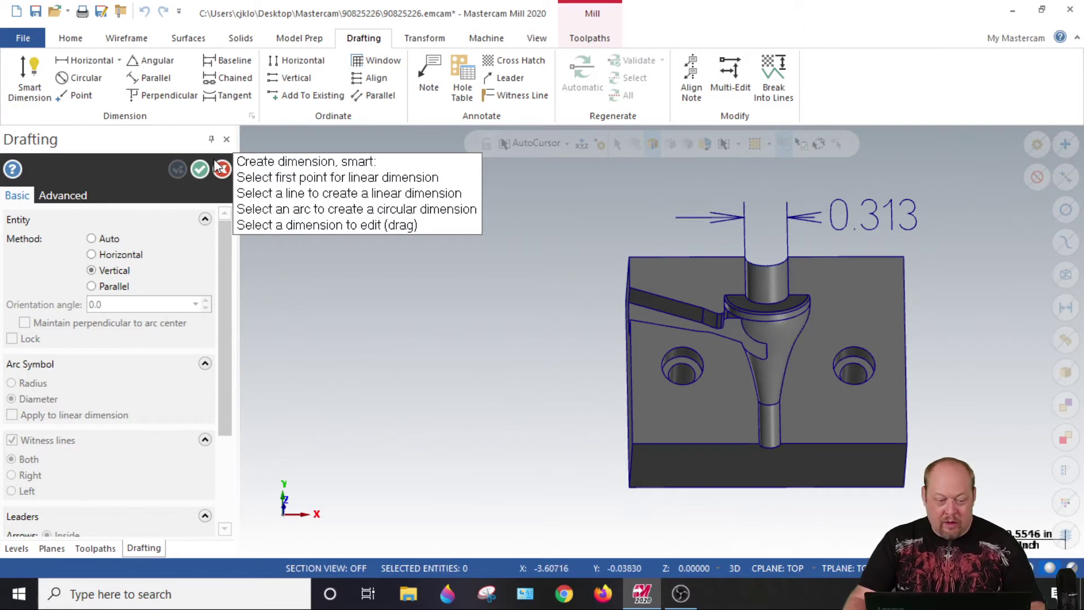
# Start a 0.750 height dimension on the front face, cancel it, and orbit to 3-D
pyautogui.moveTo(774, 291); pyautogui.dragTo(611, 315, button='middle')
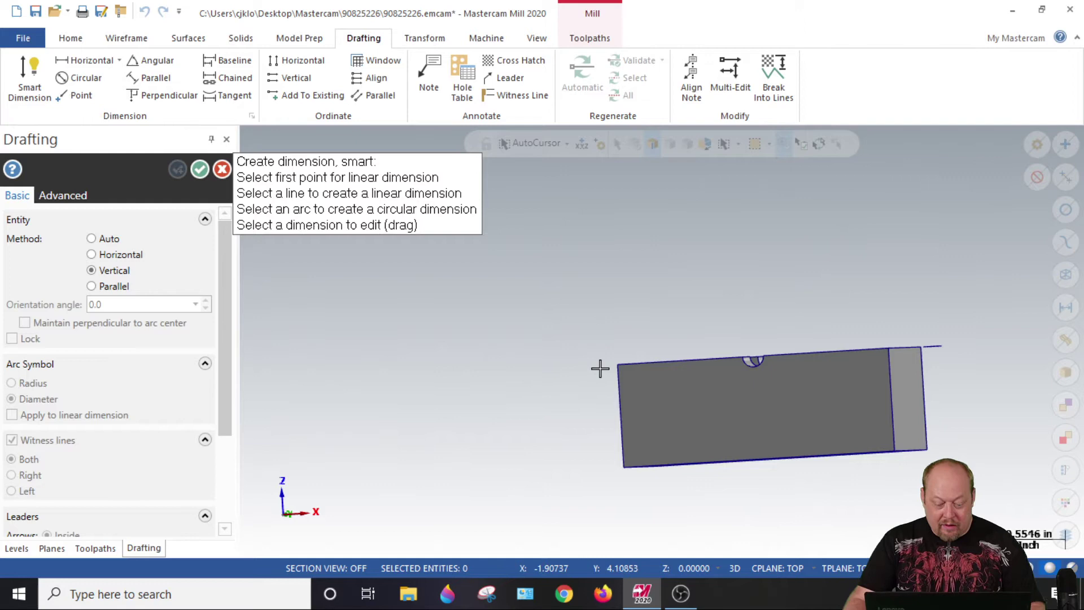
pyautogui.click(437, 339)
pyautogui.press('Escape')
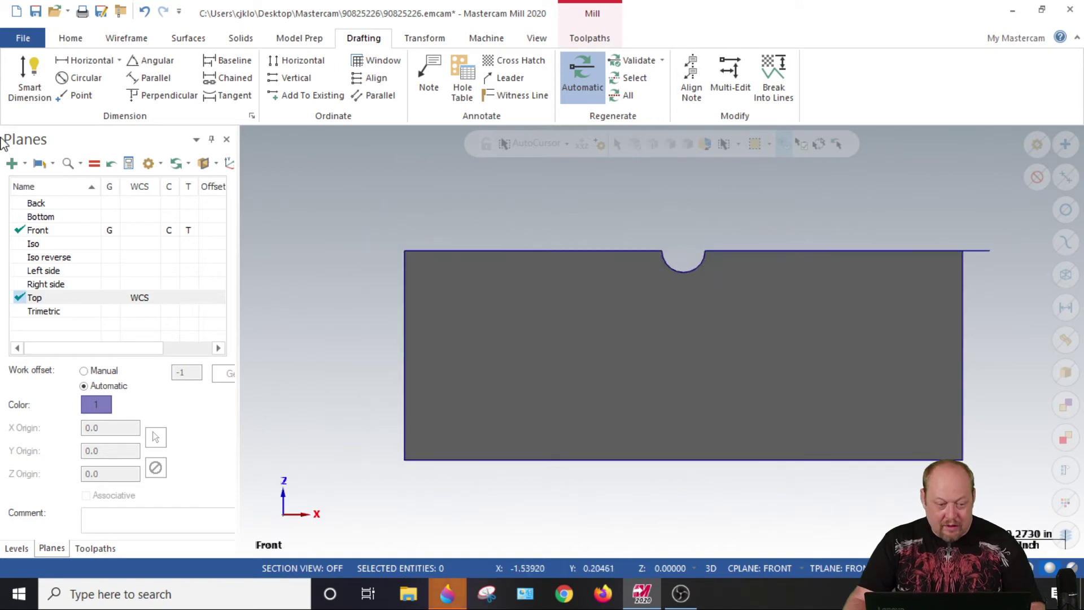
pyautogui.click(30, 81)
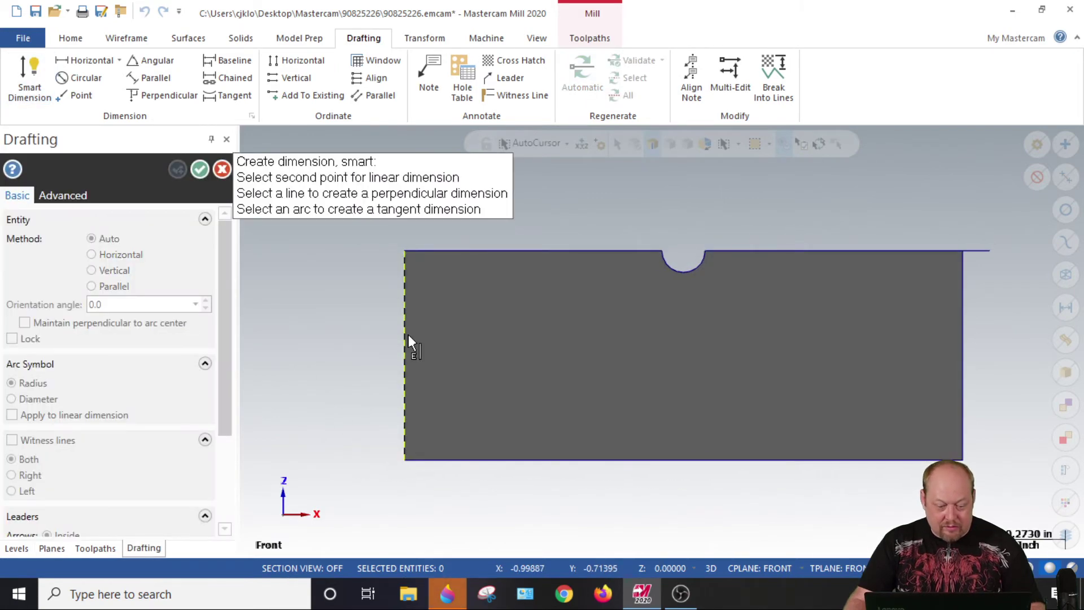
pyautogui.click(406, 256)
pyautogui.scroll(-2, 862, 316)
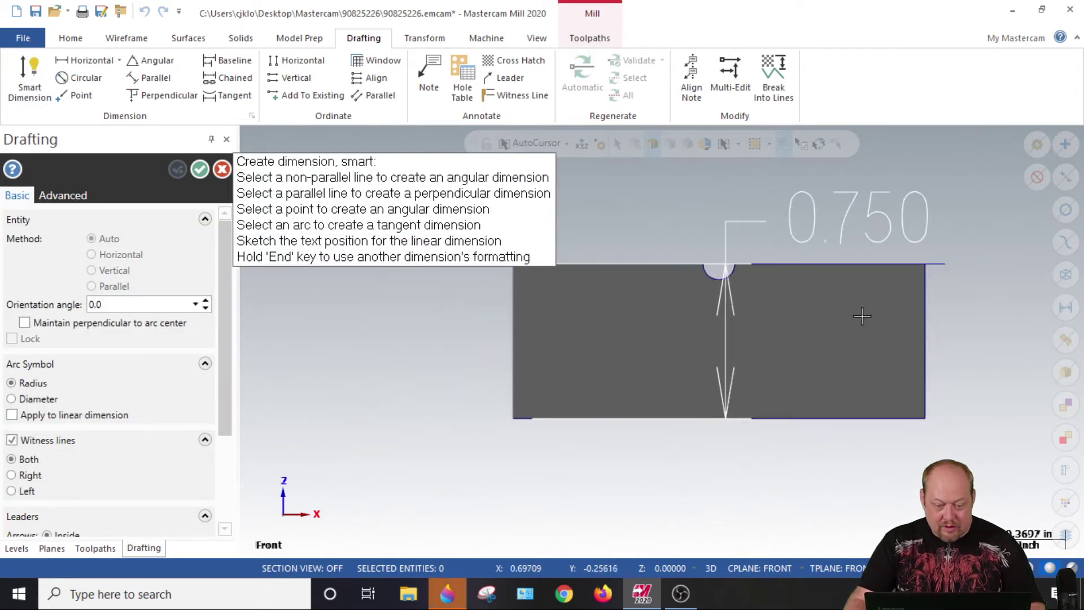
pyautogui.press('Escape')
pyautogui.press('Escape')
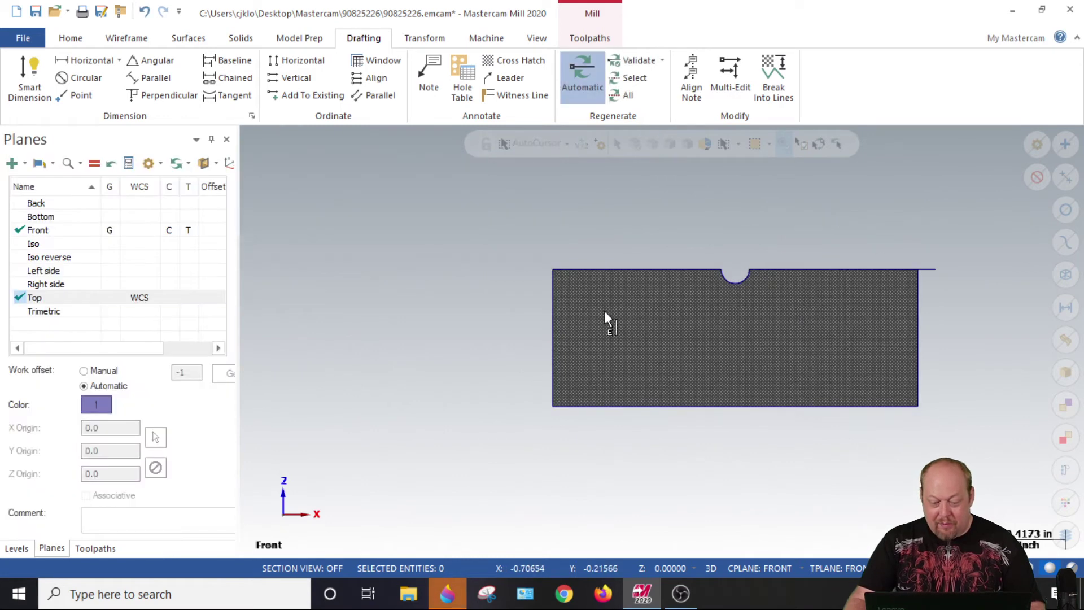
pyautogui.moveTo(604, 320); pyautogui.dragTo(643, 401, button='middle')
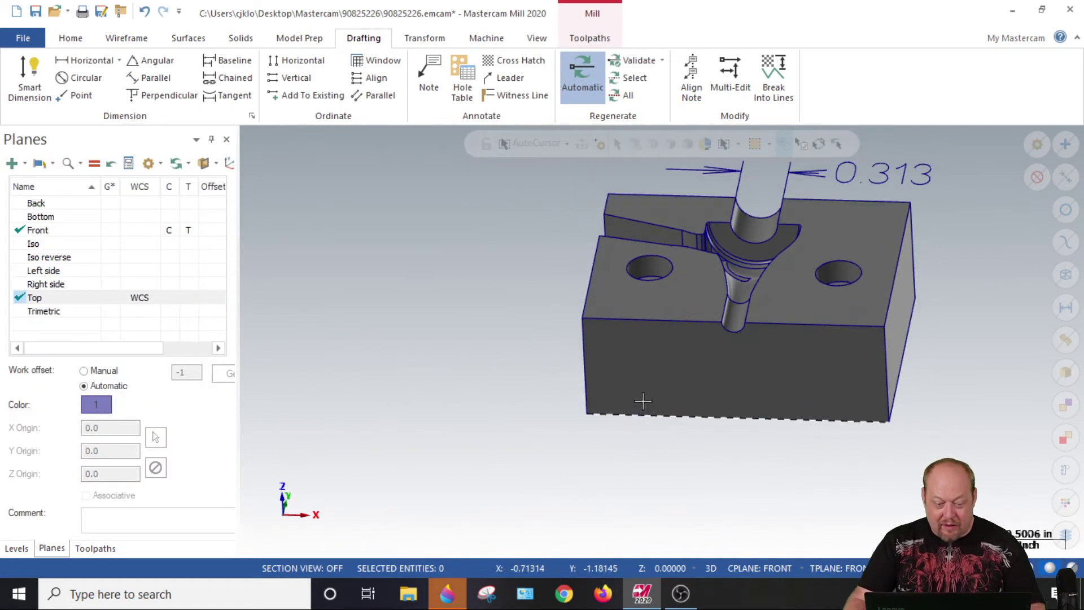
# Make Top the WCS, construction and tool plane, then orbit the part toward its front face
pyautogui.click(113, 302)
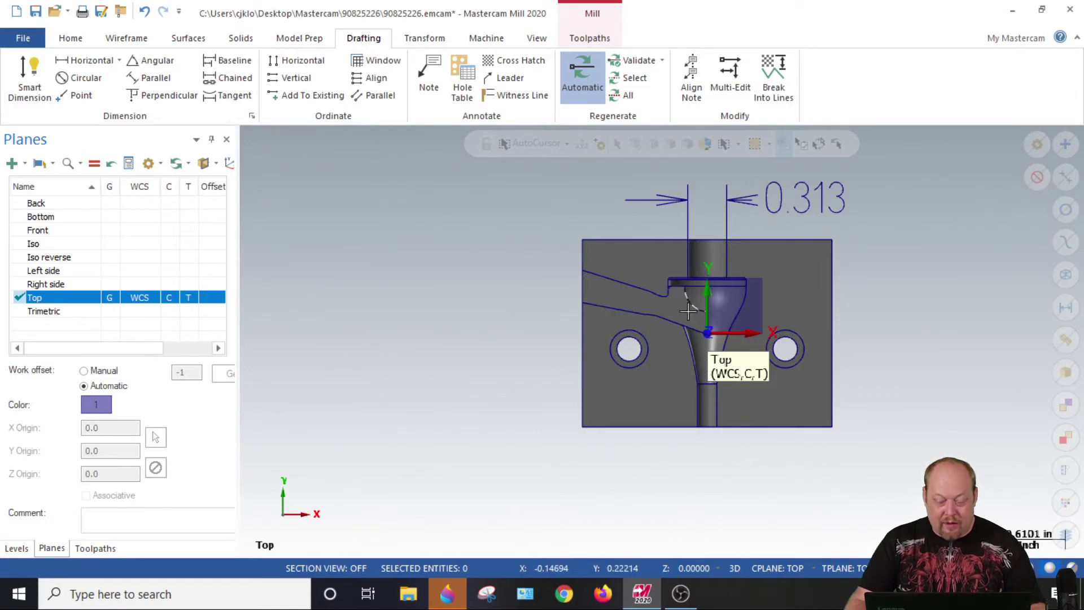
pyautogui.scroll(1, 707, 333)
pyautogui.moveTo(704, 312); pyautogui.dragTo(701, 317, button='middle')
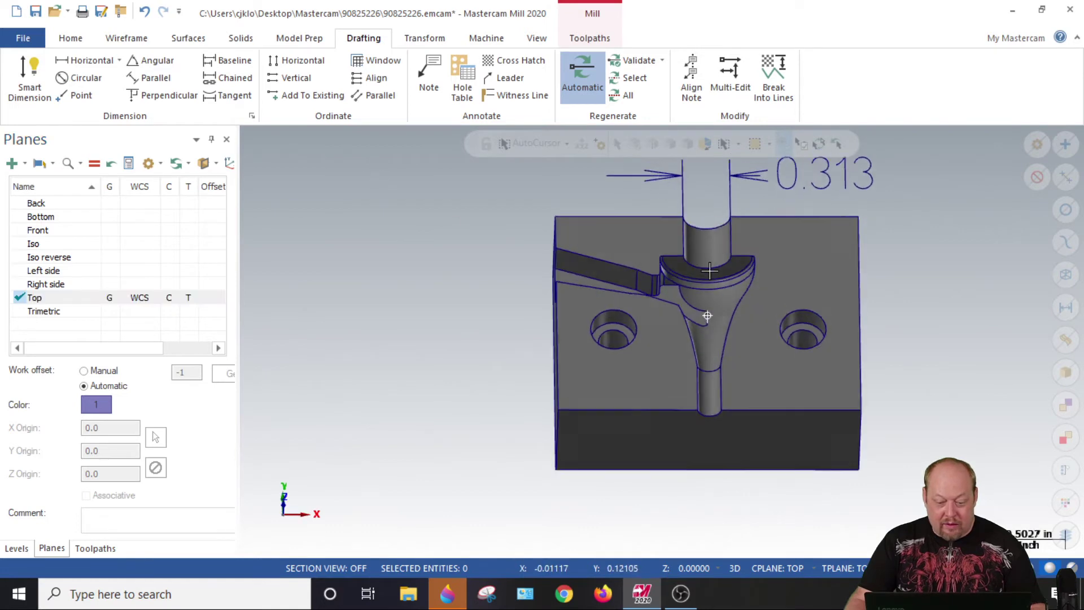
pyautogui.scroll(1, 684, 281)
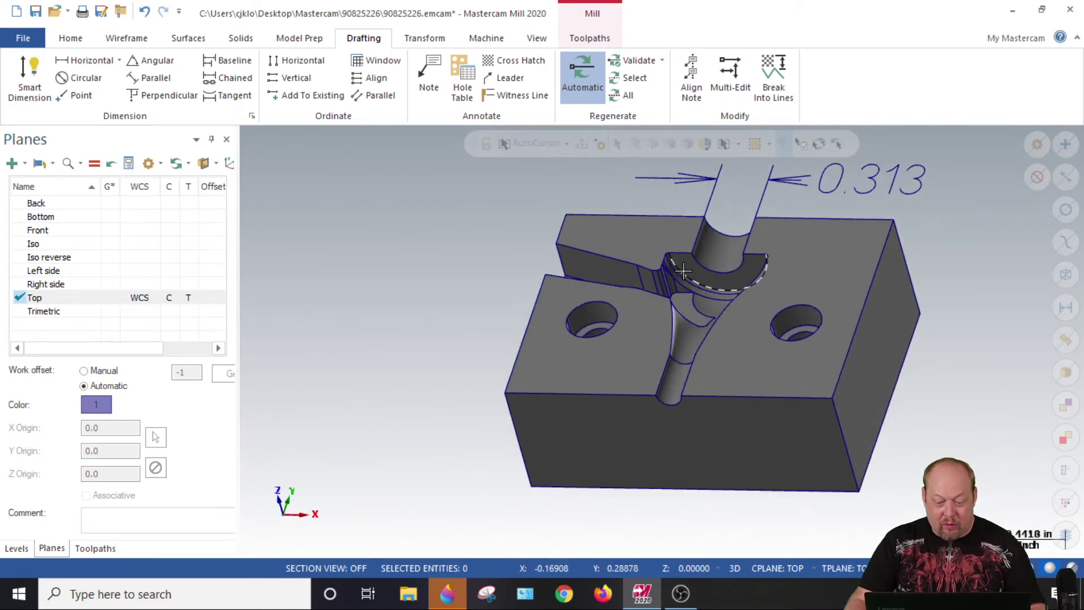
pyautogui.scroll(2, 677, 272)
pyautogui.scroll(2, 671, 259)
pyautogui.scroll(2, 669, 257)
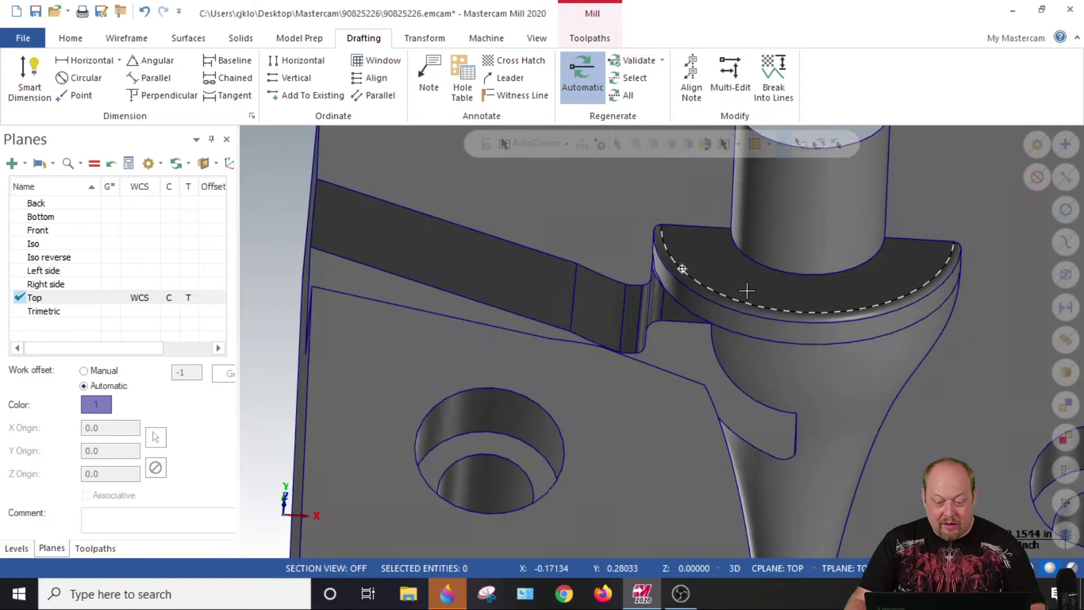
pyautogui.moveTo(746, 293)
pyautogui.mouseDown(button='middle')
pyautogui.moveTo(690, 262)
pyautogui.moveTo(746, 396)
pyautogui.mouseUp(button='middle')
pyautogui.scroll(-2, 692, 363)
pyautogui.moveTo(691, 363)
pyautogui.mouseDown(button='middle')
pyautogui.moveTo(719, 410)
pyautogui.moveTo(788, 395)
pyautogui.moveTo(636, 284)
pyautogui.mouseUp(button='middle')
pyautogui.scroll(1, 662, 306)
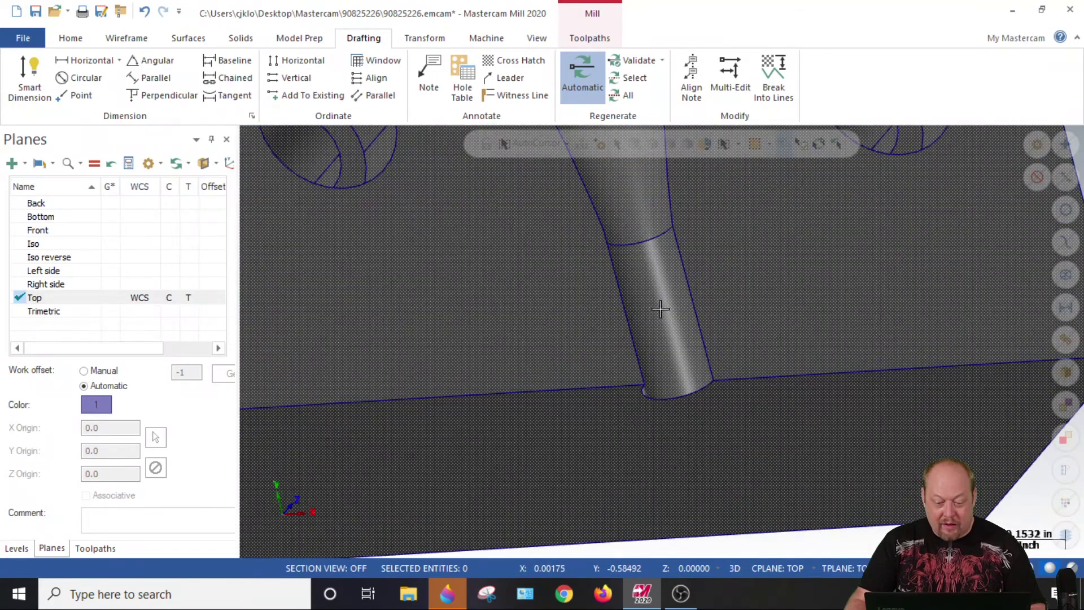
pyautogui.scroll(-1, 657, 311)
pyautogui.scroll(-2, 657, 311)
pyautogui.scroll(-1, 656, 310)
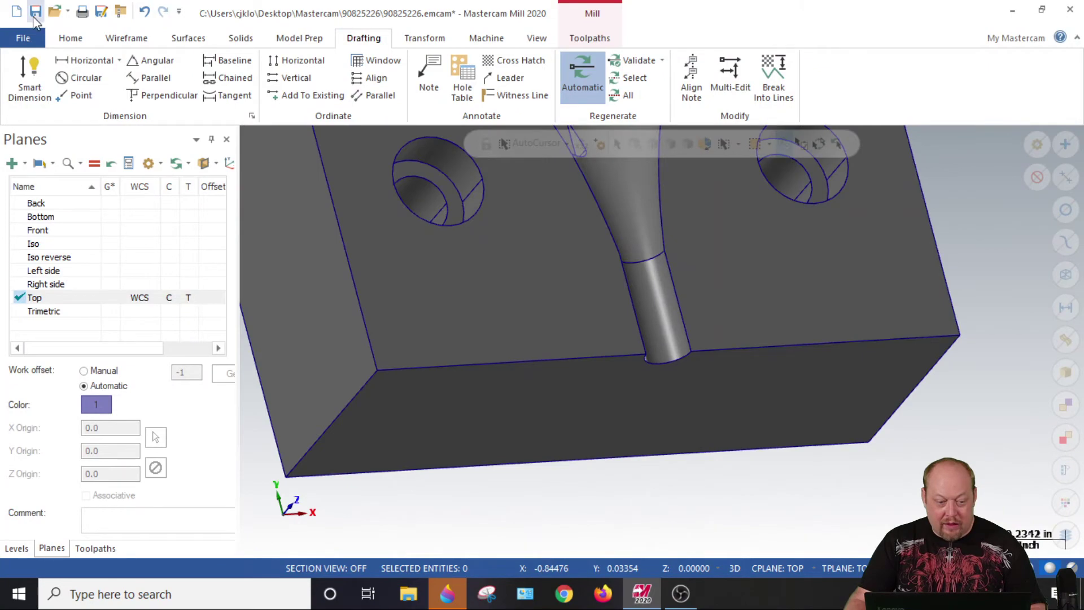
# Dynamically analyze the lower cylinder face, reading 0.0775 radius and 0.1550 diameter
pyautogui.click(73, 47)
pyautogui.moveTo(630, 393); pyautogui.dragTo(720, 436, button='middle')
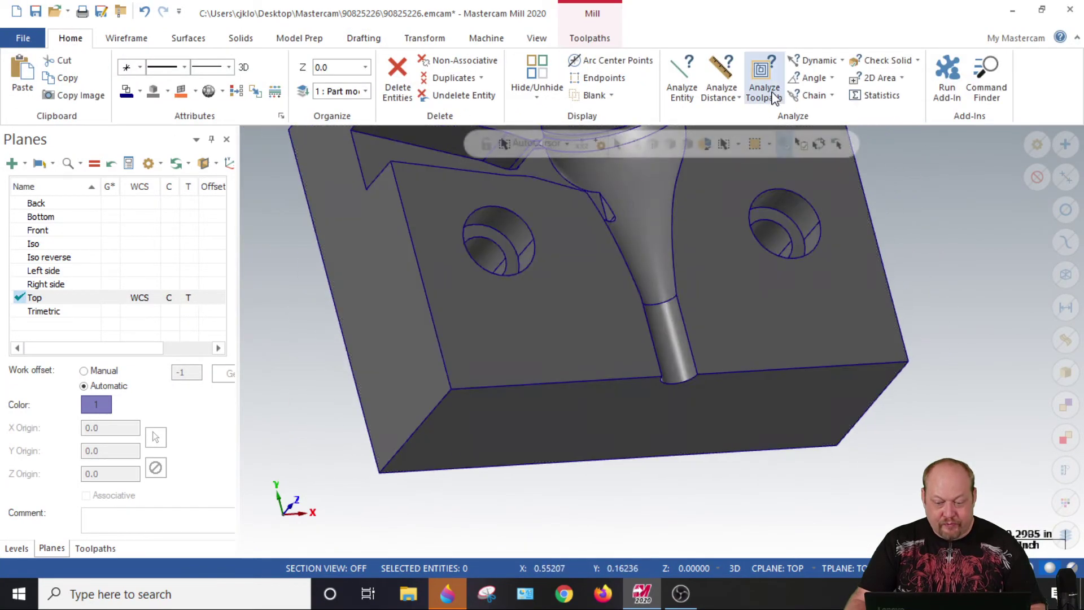
pyautogui.click(811, 63)
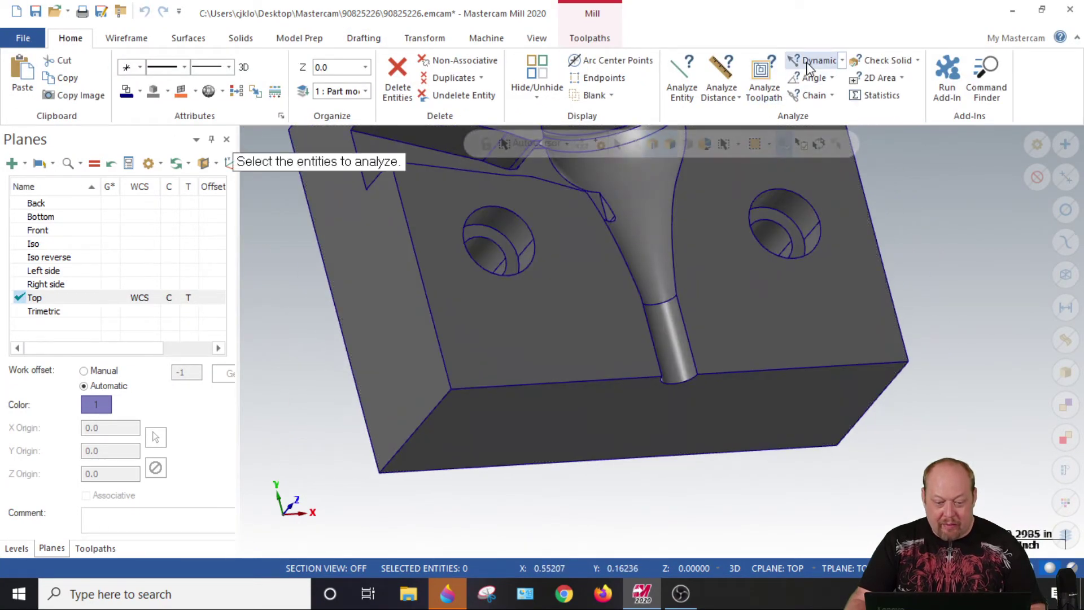
pyautogui.moveTo(932, 308); pyautogui.dragTo(666, 262, button='middle')
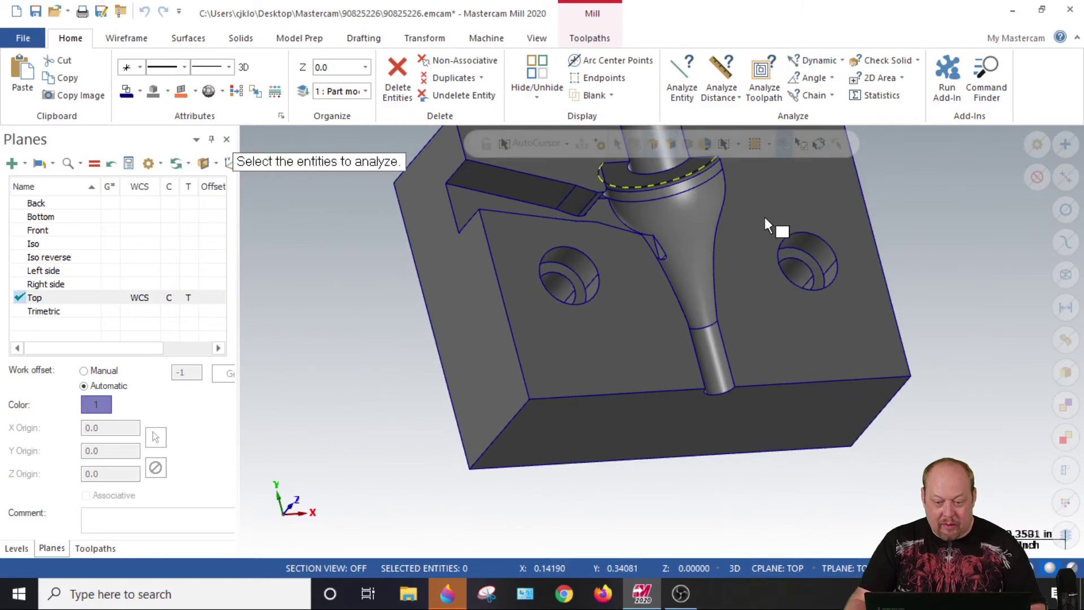
pyautogui.scroll(2, 700, 355)
pyautogui.scroll(2, 726, 375)
pyautogui.scroll(1, 744, 341)
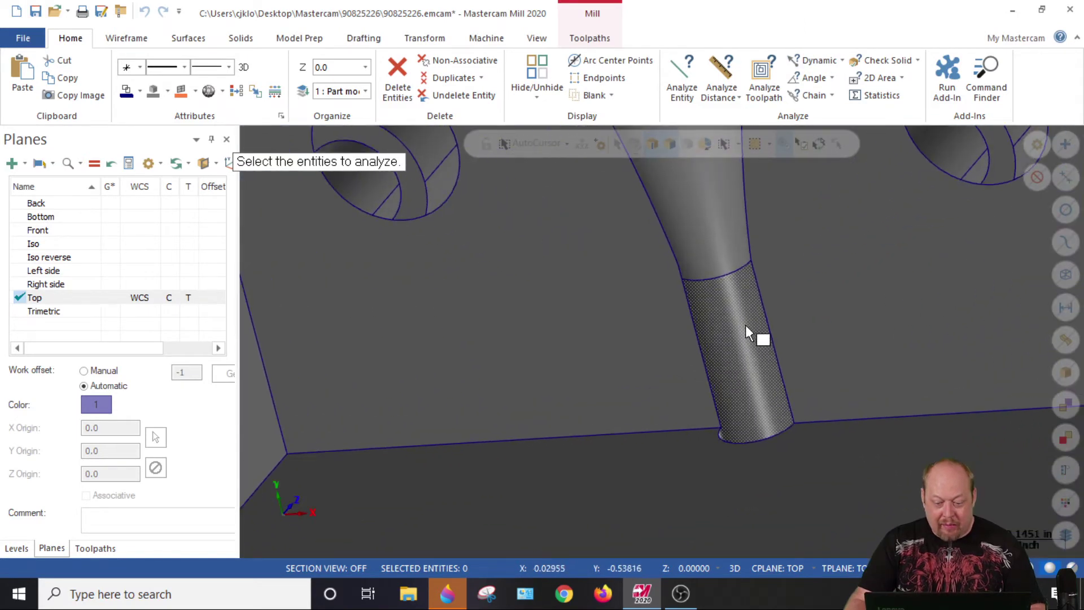
pyautogui.click(746, 335)
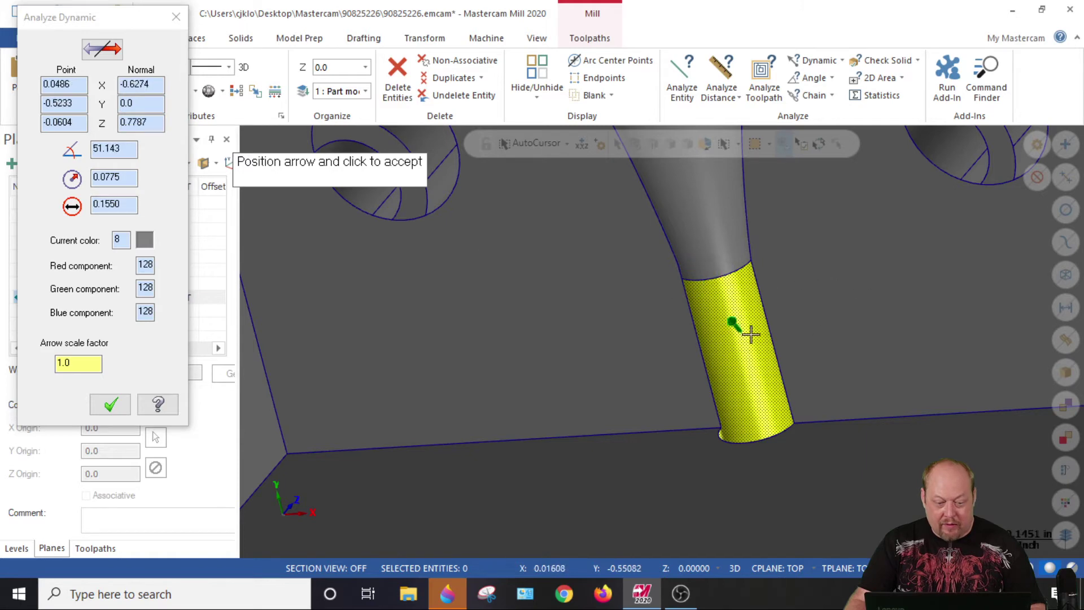
pyautogui.scroll(-2, 754, 432)
pyautogui.scroll(-2, 751, 442)
pyautogui.scroll(-1, 751, 449)
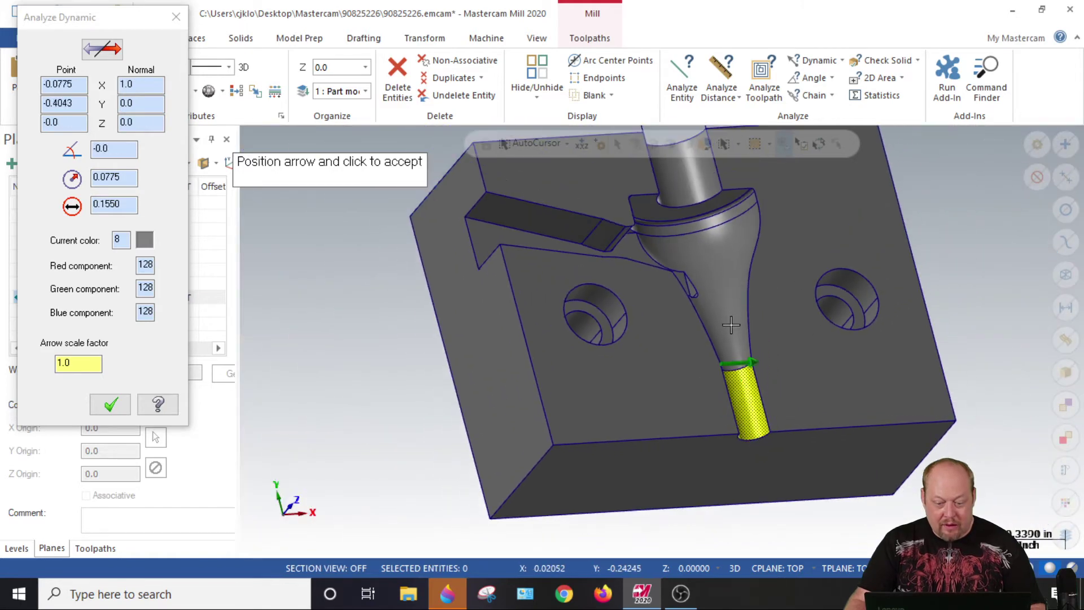
# Analyze the funnel cone face, then orbit to bring the flange into view
pyautogui.click(738, 398)
pyautogui.click(733, 335)
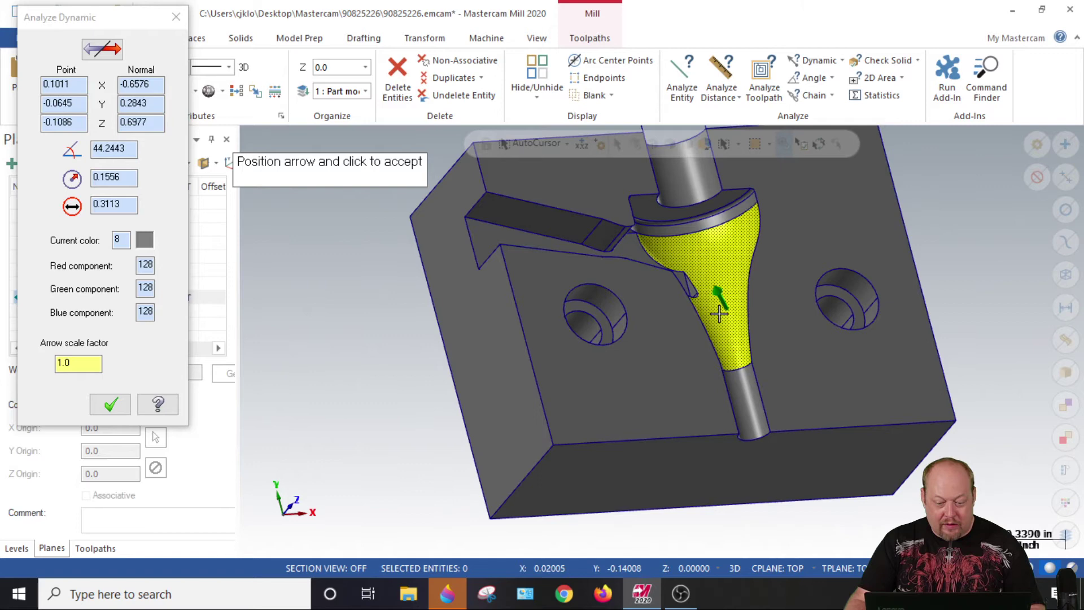
pyautogui.moveTo(734, 246); pyautogui.dragTo(695, 416, button='middle')
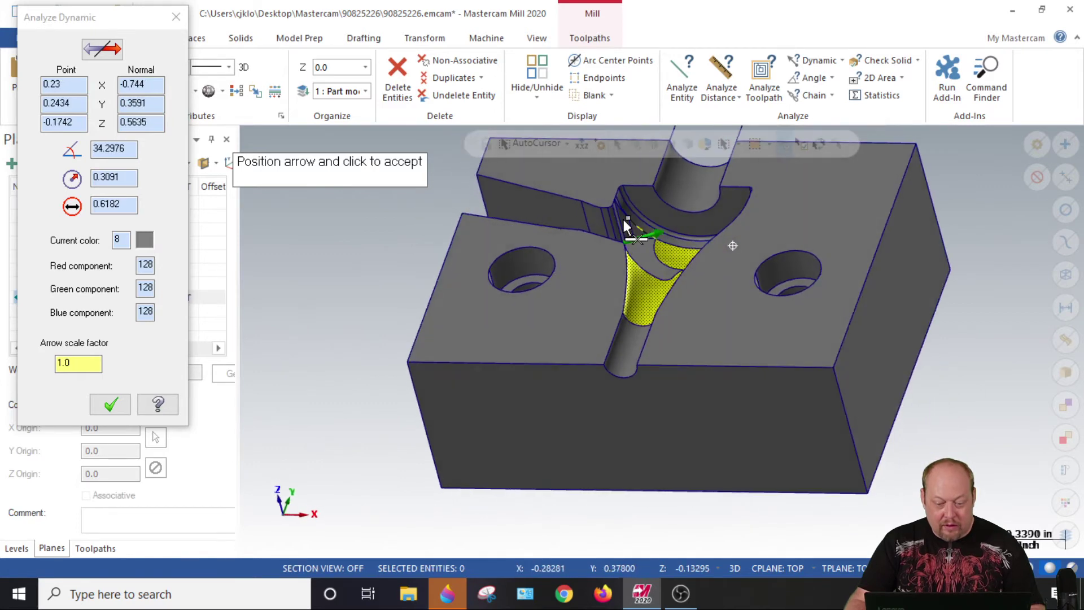
pyautogui.scroll(3, 618, 244)
pyautogui.scroll(2, 623, 229)
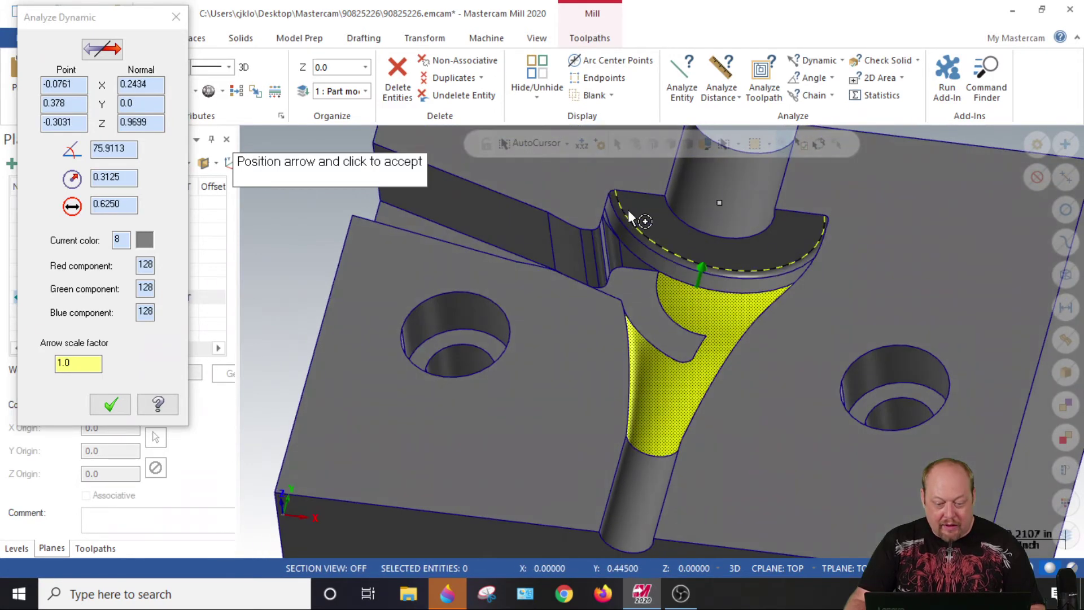
pyautogui.scroll(2, 628, 213)
pyautogui.scroll(2, 631, 237)
pyautogui.scroll(1, 633, 252)
# Analyze the curved flange edge face and finish the dynamic analysis
pyautogui.click(633, 251)
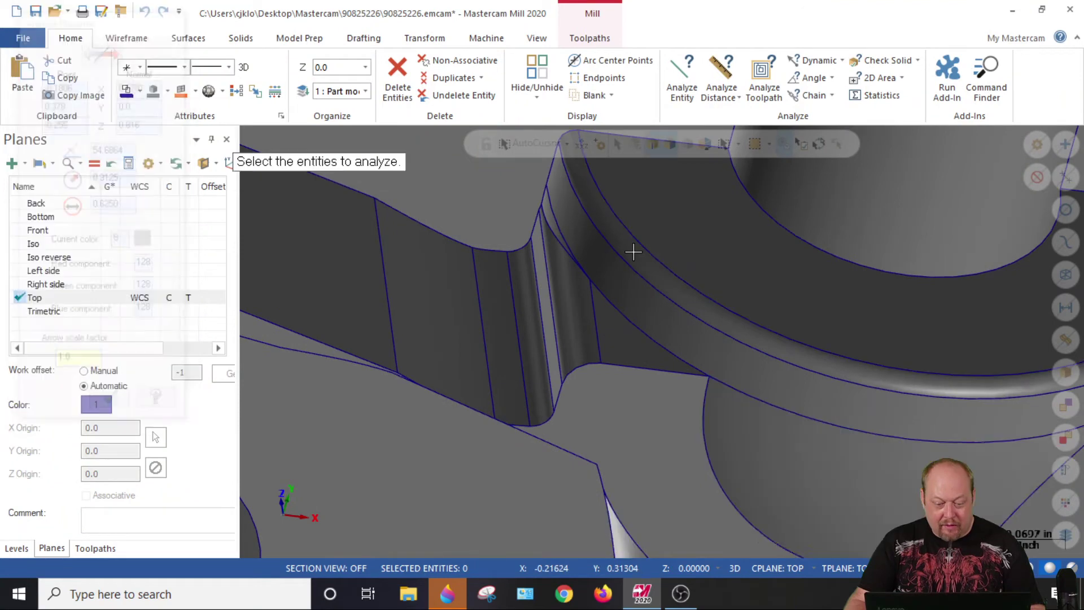
pyautogui.scroll(2, 632, 259)
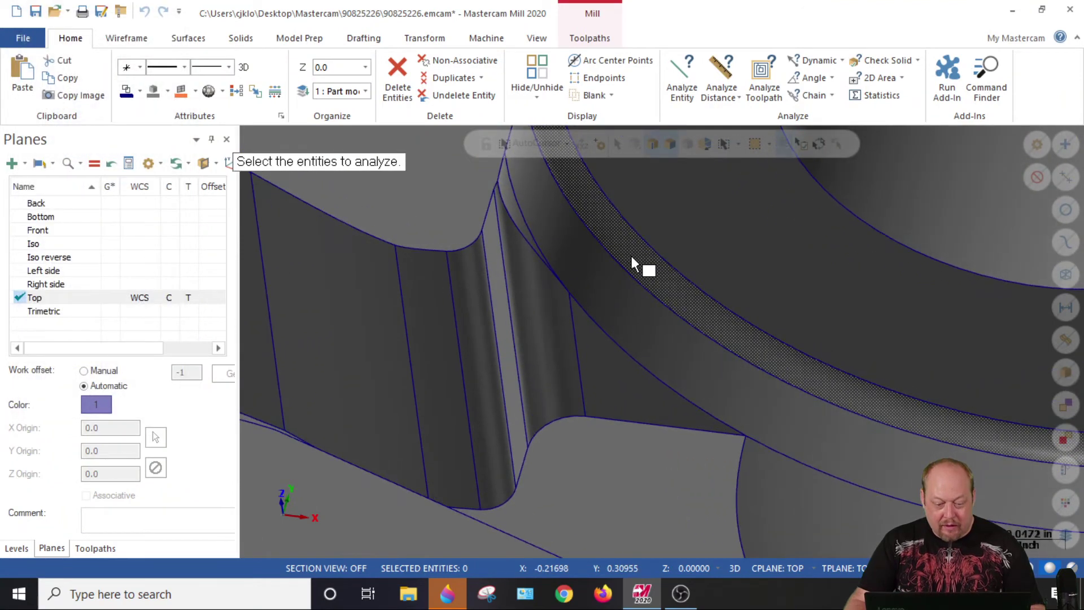
pyautogui.click(632, 263)
pyautogui.scroll(-2, 669, 340)
pyautogui.scroll(-2, 689, 378)
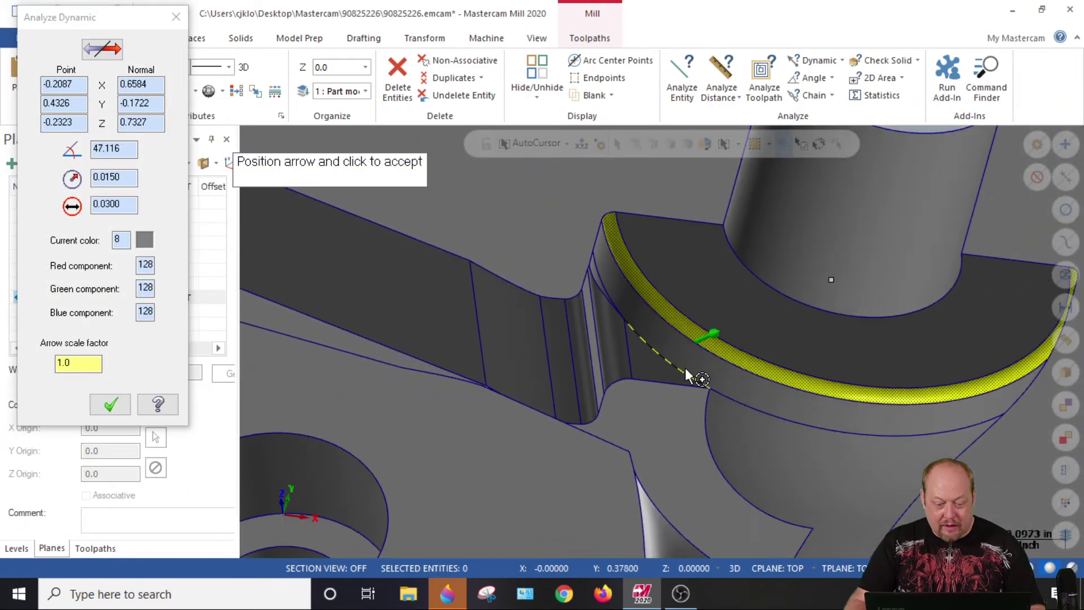
pyautogui.scroll(-2, 688, 377)
pyautogui.scroll(1, 716, 266)
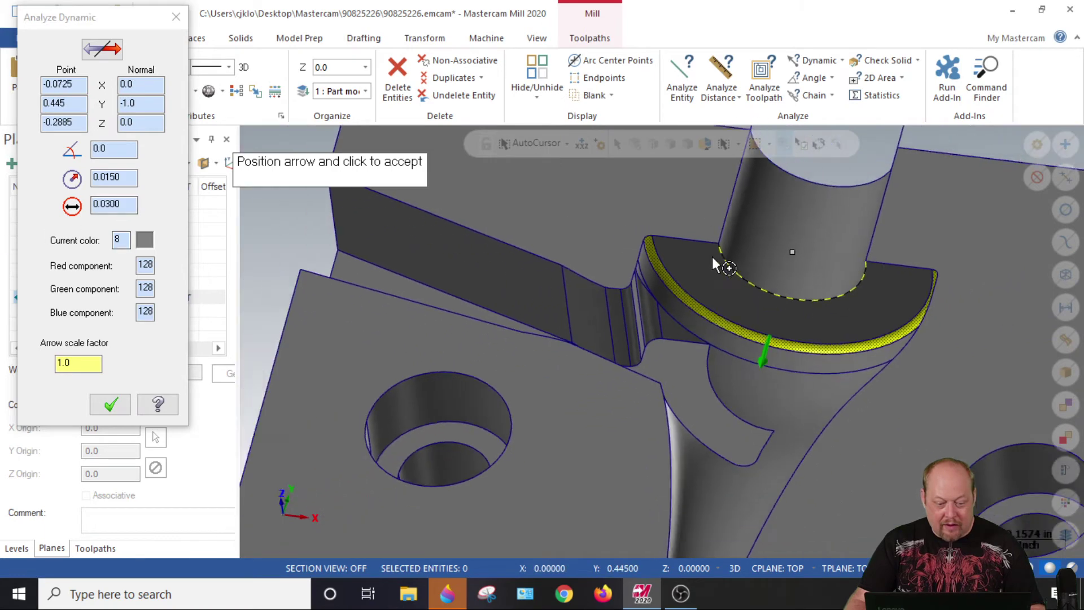
pyautogui.scroll(-2, 703, 279)
pyautogui.scroll(-1, 688, 300)
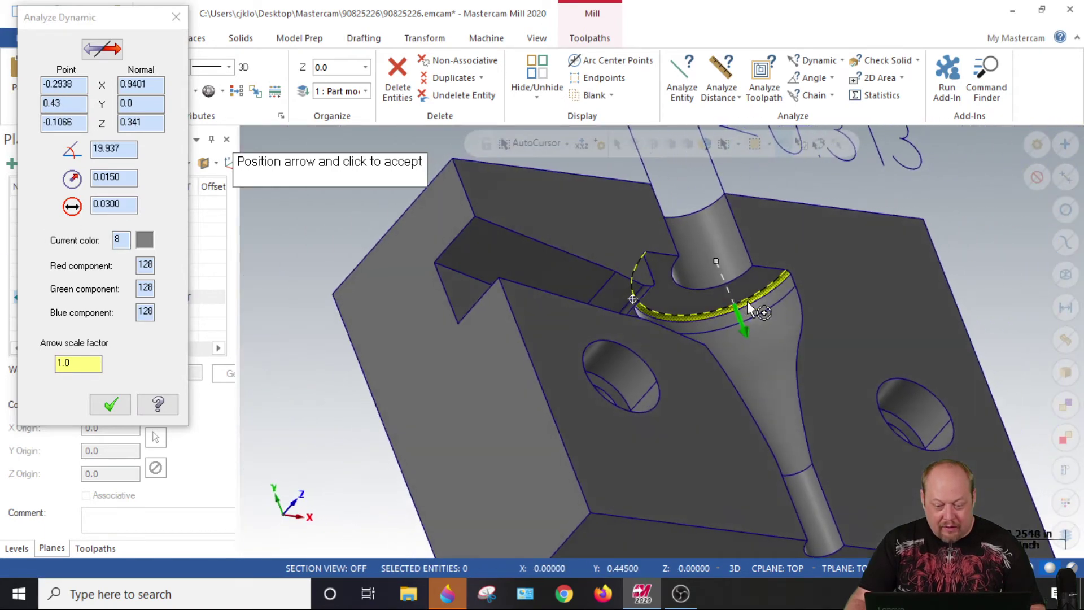
pyautogui.scroll(2, 627, 279)
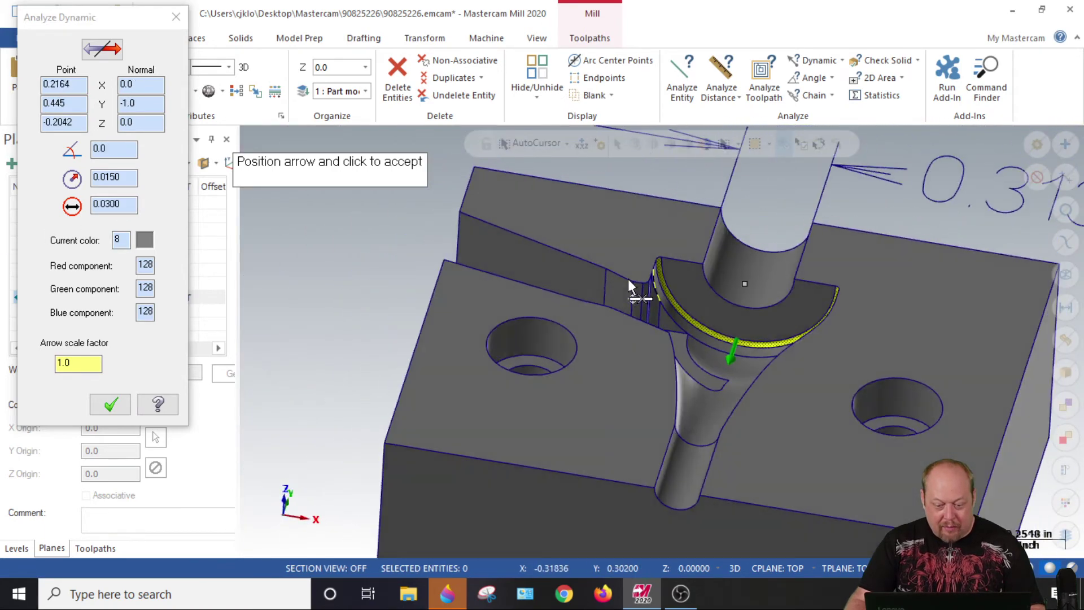
pyautogui.click(124, 405)
pyautogui.moveTo(331, 250)
pyautogui.mouseDown(button='middle')
pyautogui.moveTo(451, 322)
pyautogui.moveTo(452, 352)
pyautogui.moveTo(436, 328)
pyautogui.moveTo(416, 345)
pyautogui.moveTo(426, 301)
pyautogui.moveTo(397, 286)
pyautogui.mouseUp(button='middle')
# Attempt a smart dimension in a near-front view and dismiss the cannot-calculate warning
pyautogui.click(126, 38)
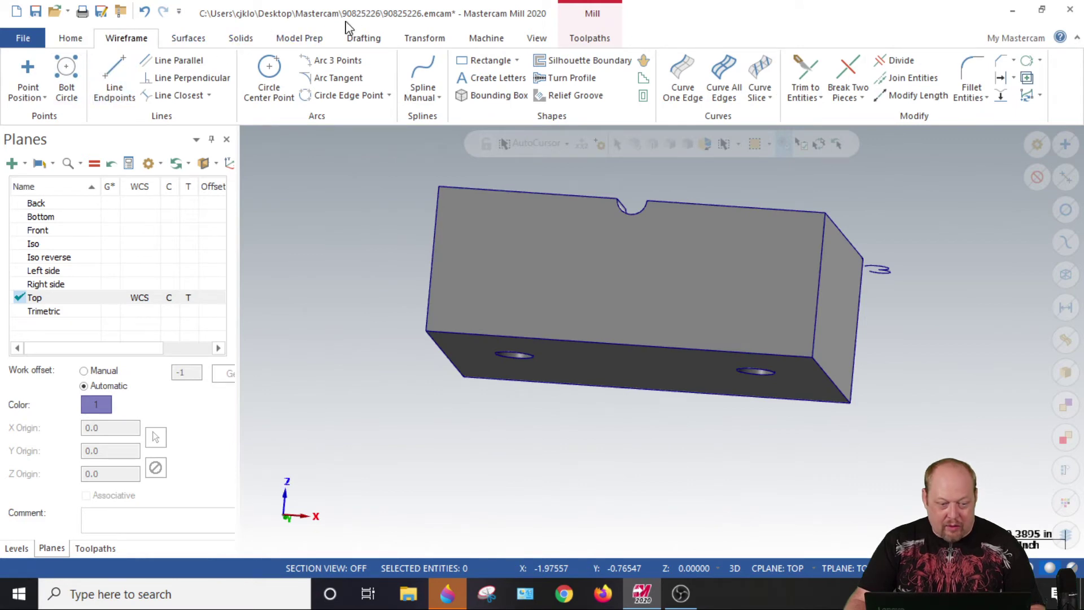
pyautogui.click(357, 39)
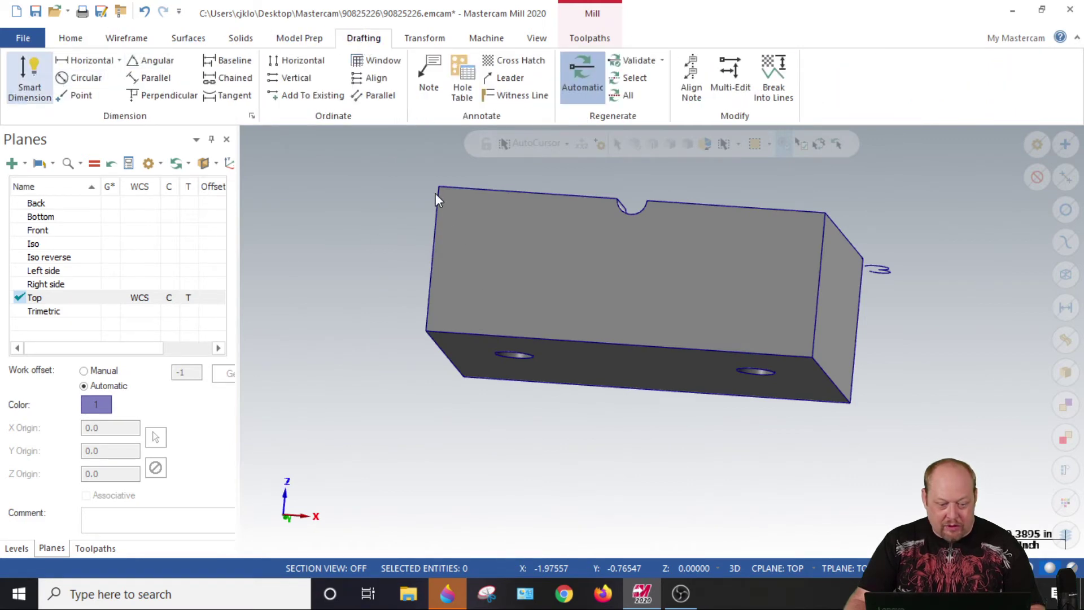
pyautogui.click(30, 86)
pyautogui.moveTo(690, 296)
pyautogui.mouseDown(button='middle')
pyautogui.moveTo(812, 290)
pyautogui.moveTo(561, 250)
pyautogui.mouseUp(button='middle')
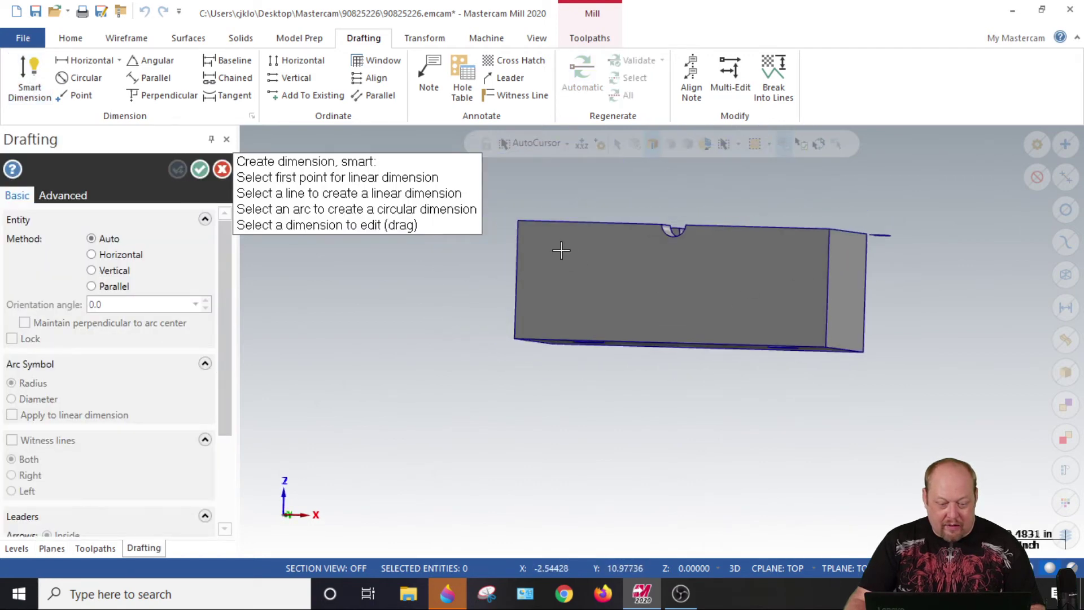
pyautogui.click(516, 223)
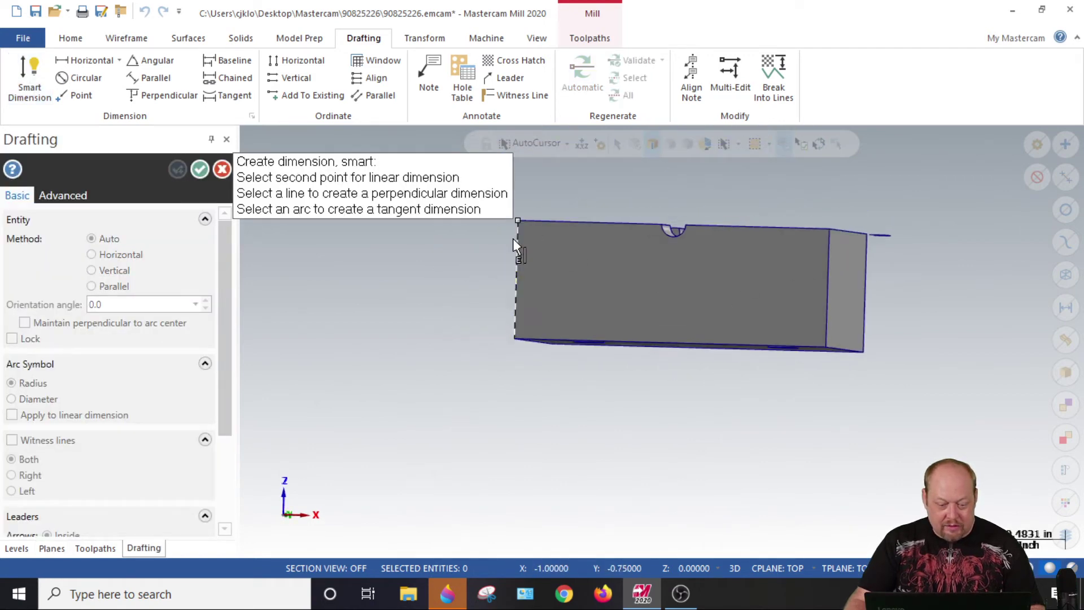
pyautogui.click(514, 339)
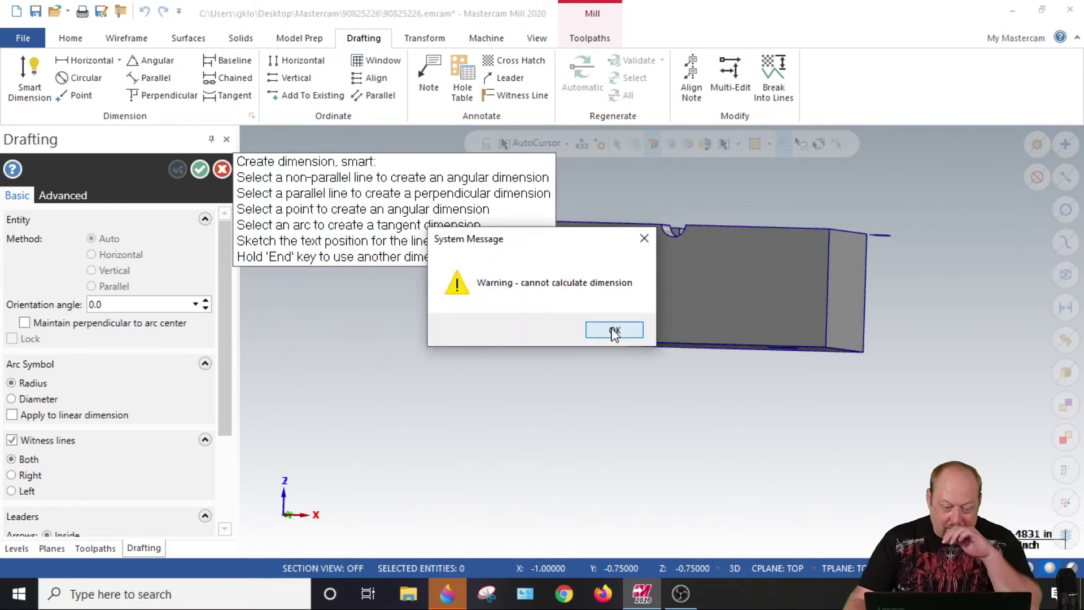
pyautogui.click(614, 331)
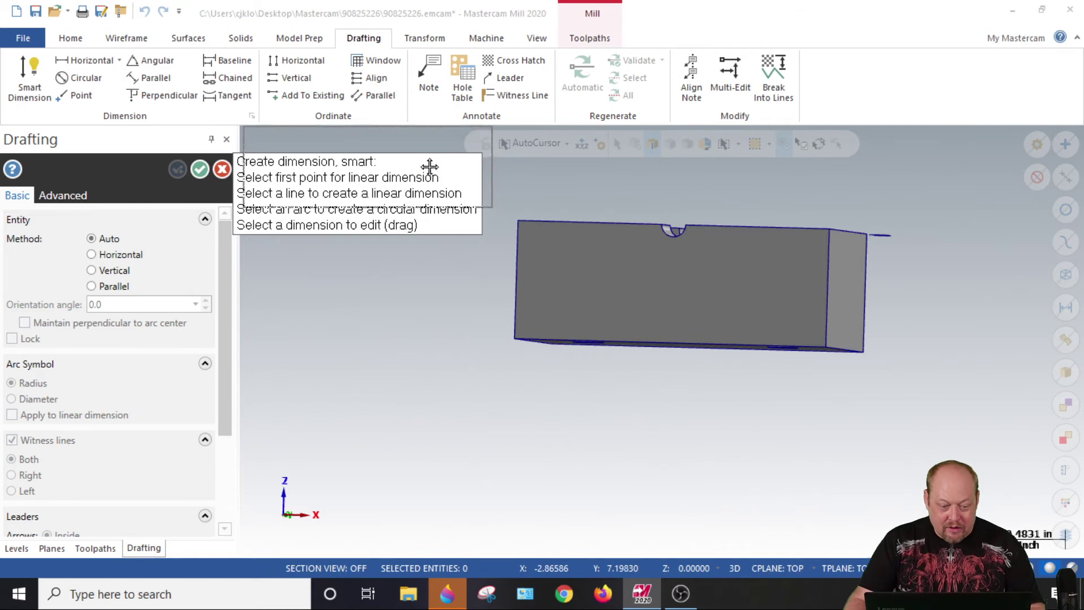
# Place the 0.313 slot width dimension and view the part from Top
pyautogui.click(471, 375)
pyautogui.press('Up')
pyautogui.press('Up')
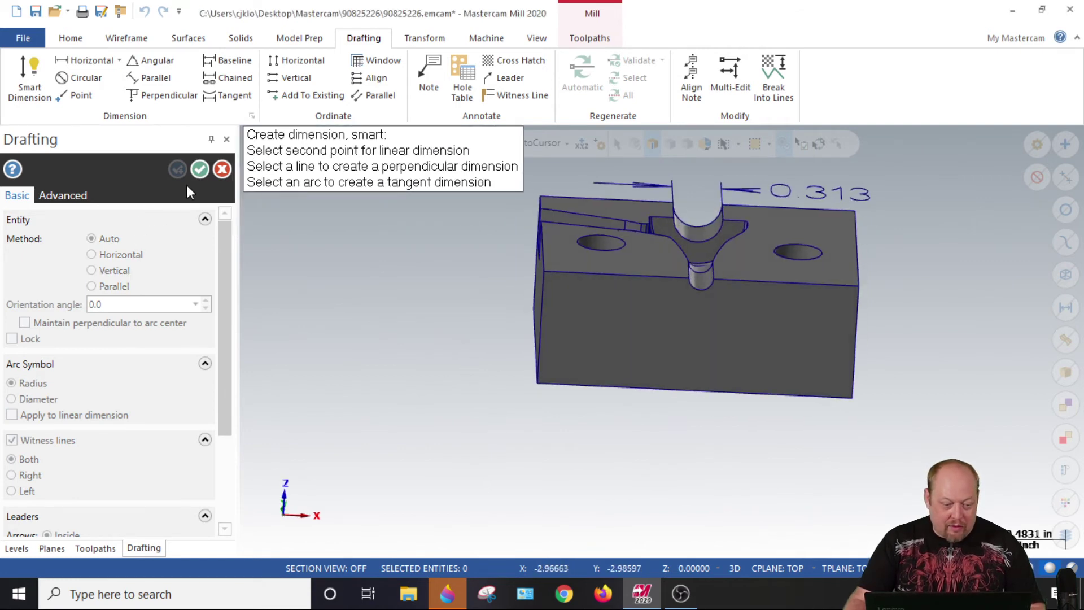
pyautogui.click(222, 170)
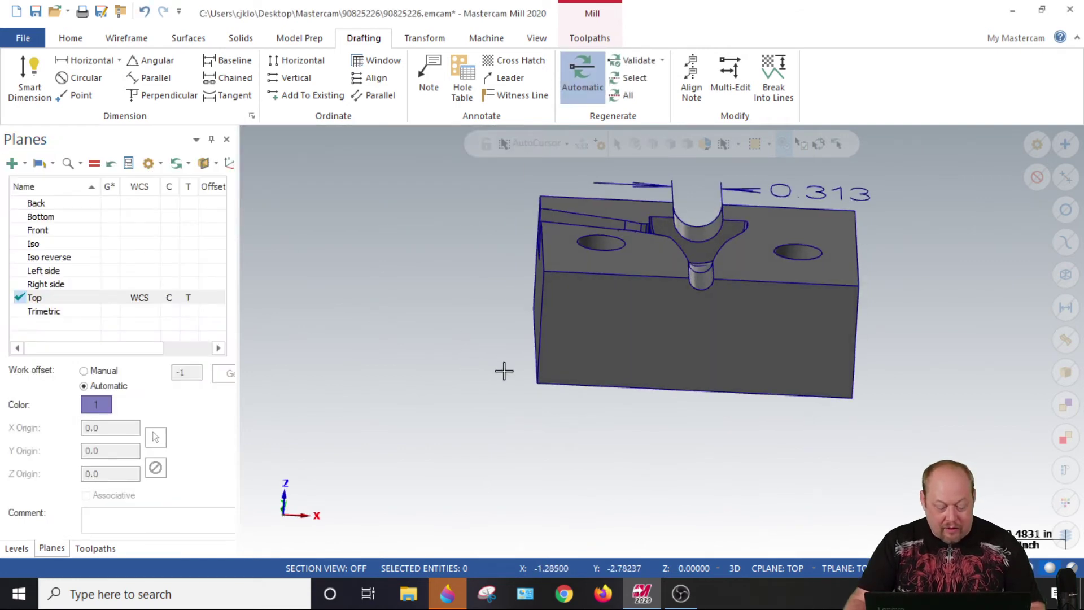
pyautogui.rightClick(504, 370)
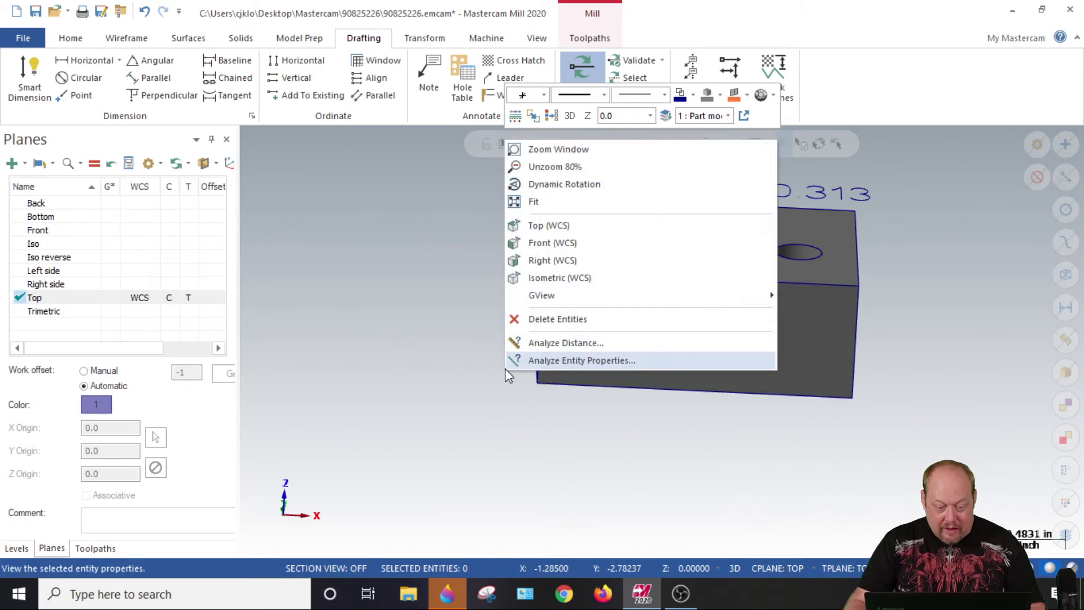
pyautogui.click(547, 223)
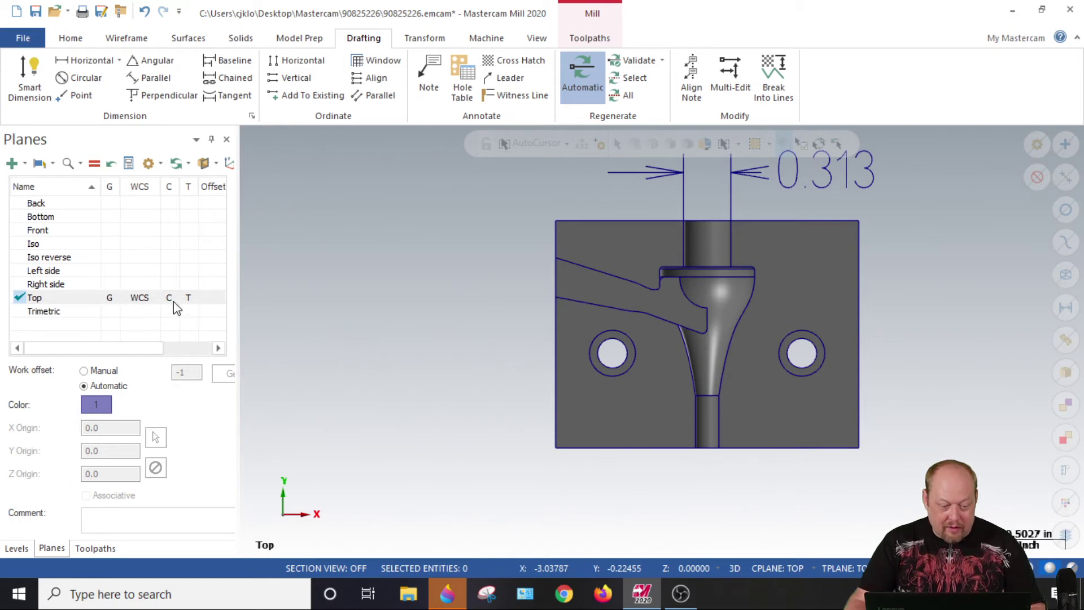
# Switch through Right, isometric and back to Top planes and views
pyautogui.click(116, 288)
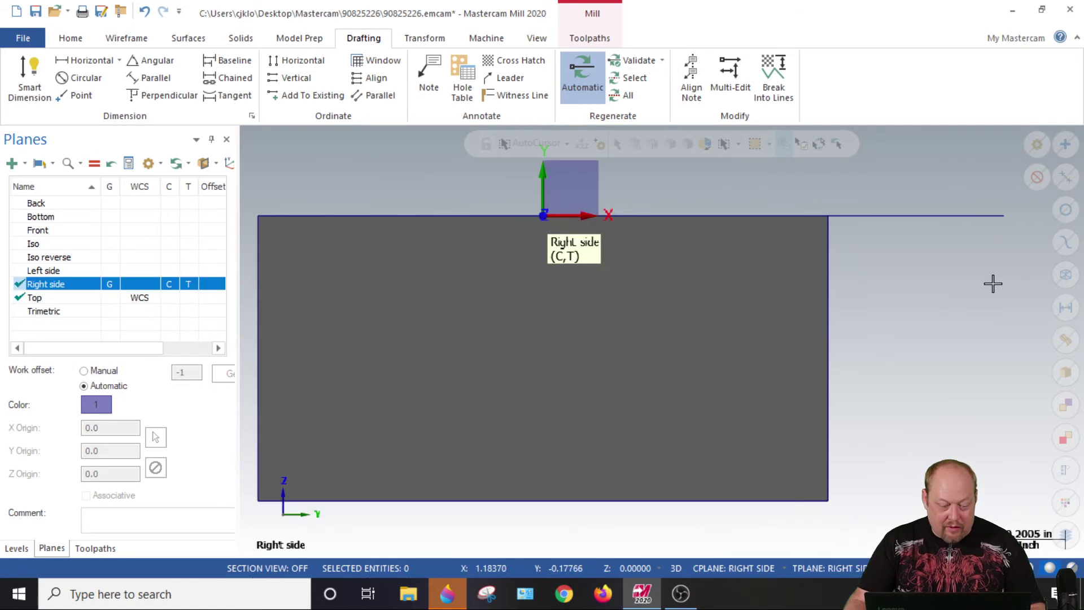
pyautogui.click(375, 347)
pyautogui.hotkey('alt', '7')
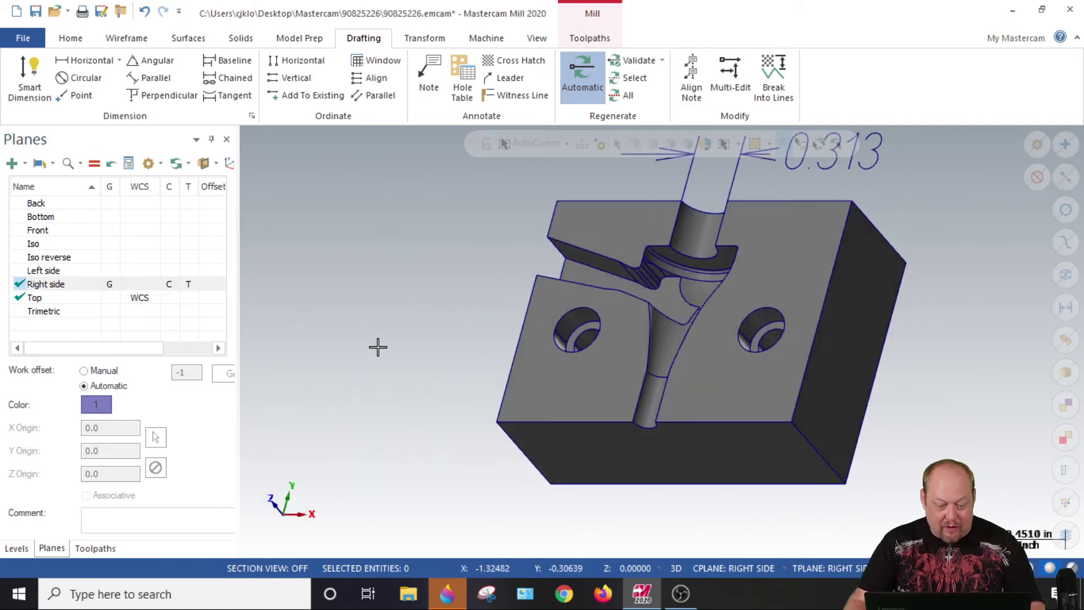
pyautogui.hotkey('alt', '1')
# View the part from the front and make Front the active plane
pyautogui.rightClick(449, 340)
pyautogui.click(500, 420)
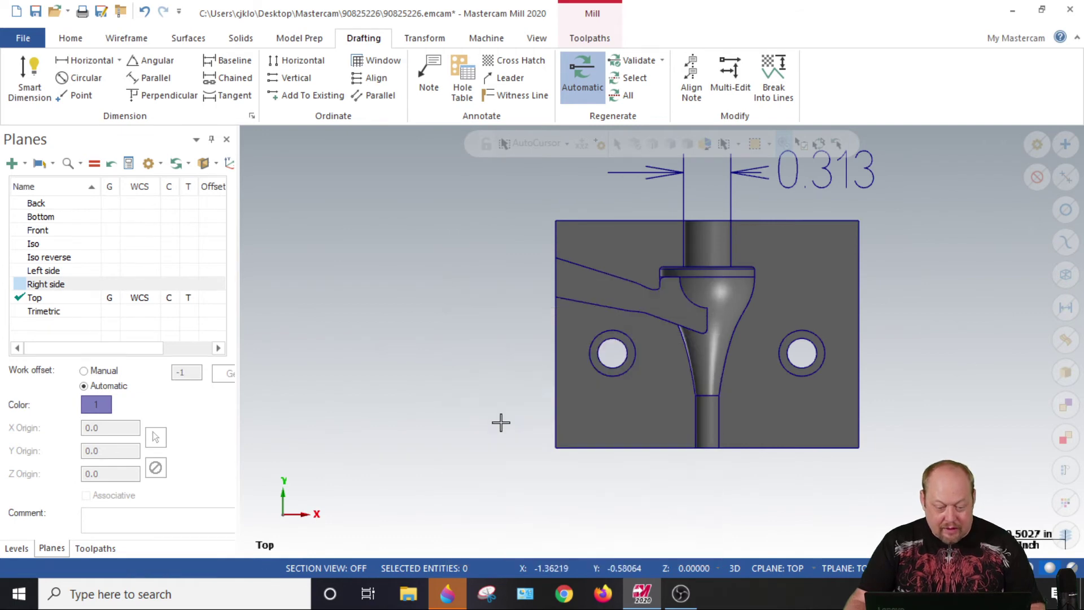
pyautogui.rightClick(402, 295)
pyautogui.click(481, 399)
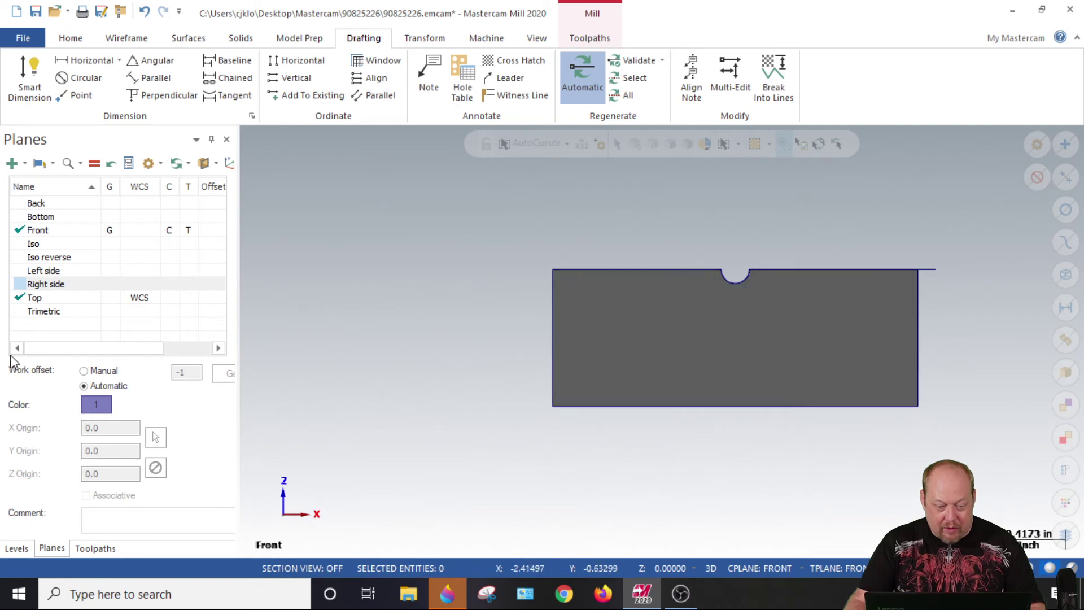
pyautogui.click(144, 231)
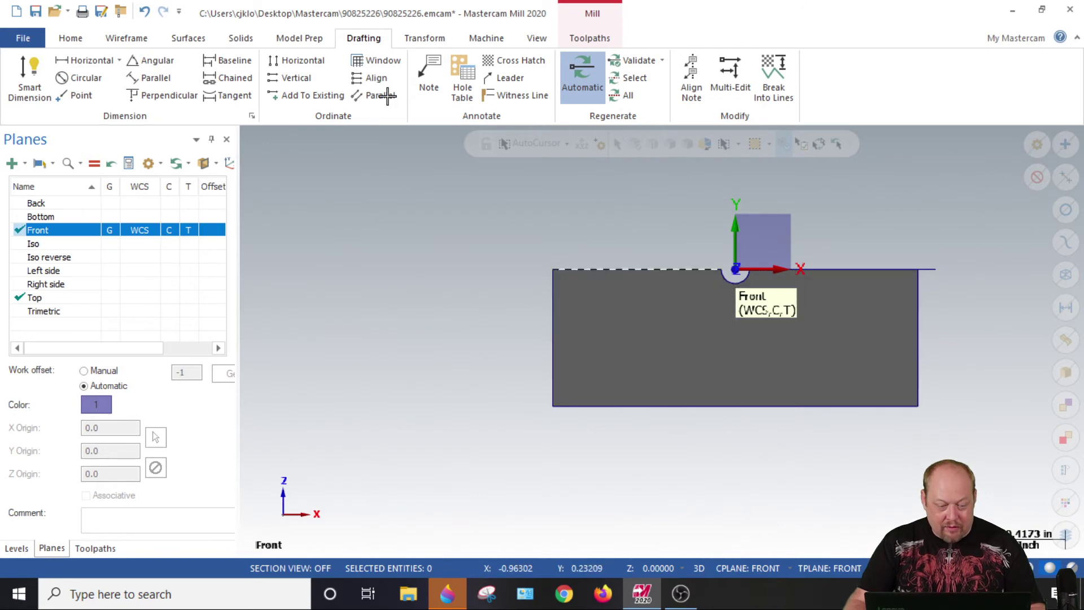
# Dimension the part's left edge as a 0.750 vertical height and accept it
pyautogui.click(28, 70)
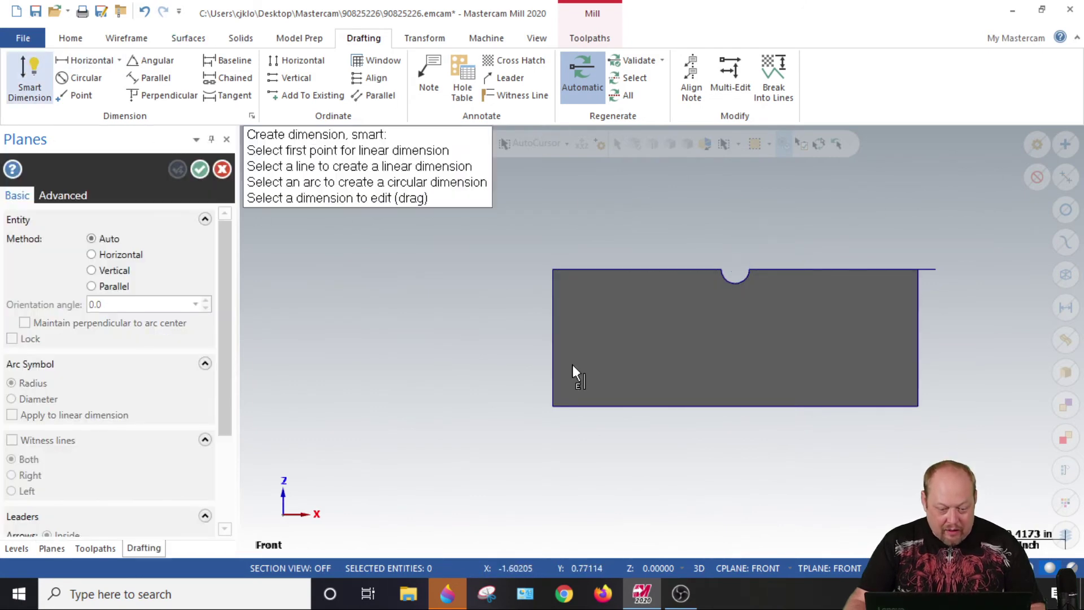
pyautogui.click(551, 298)
pyautogui.click(371, 371)
pyautogui.scroll(-1, 452, 281)
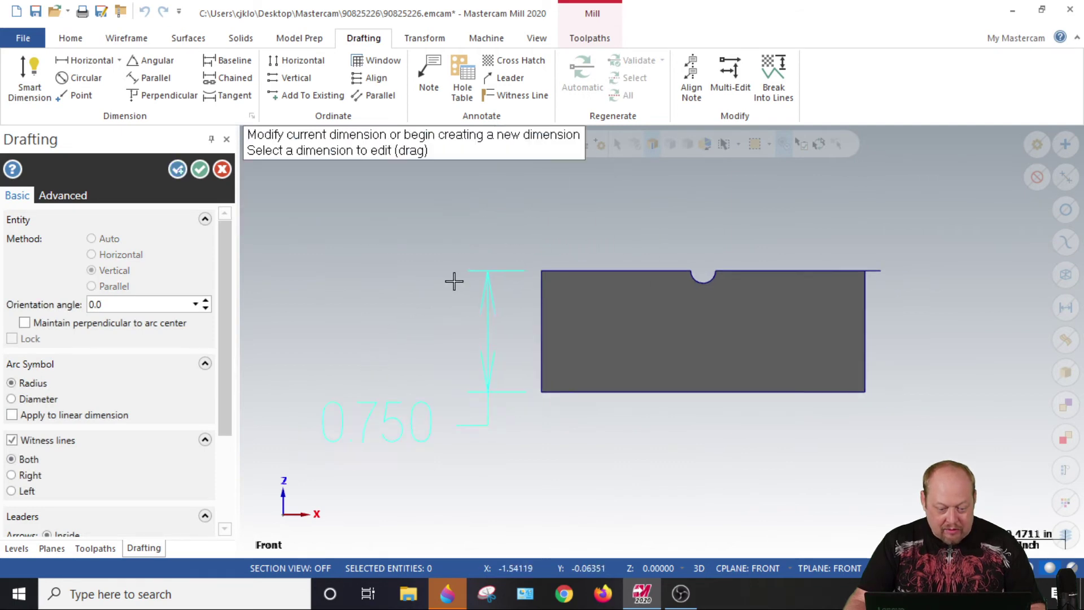
pyautogui.scroll(-2, 548, 333)
pyautogui.click(200, 169)
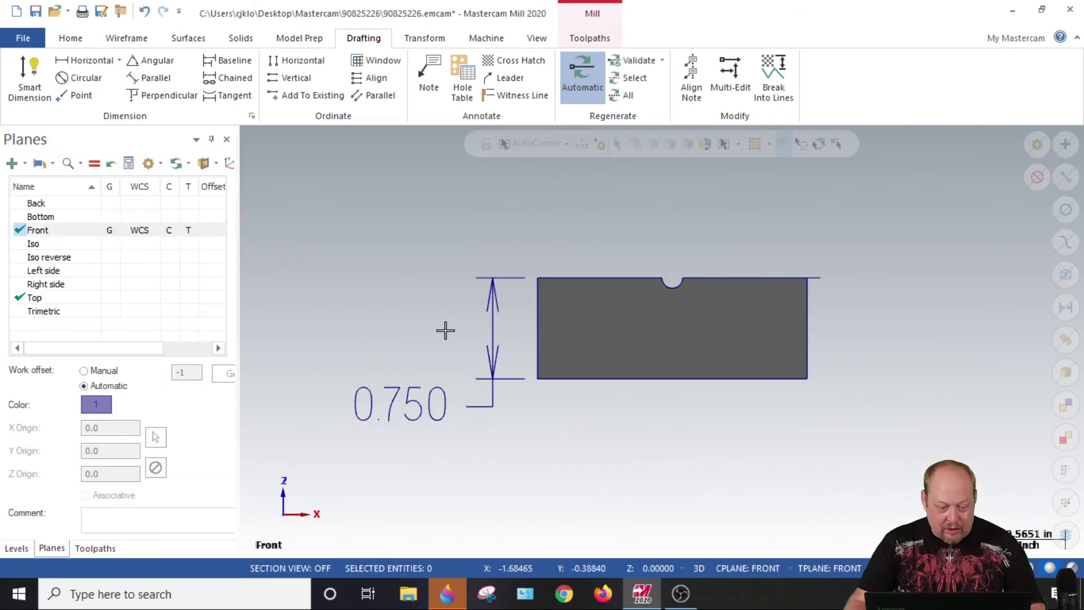
# Attempt another dimension in a tilted view, cancel it, and return to the front view
pyautogui.moveTo(482, 260)
pyautogui.mouseDown(button='middle')
pyautogui.moveTo(483, 308)
pyautogui.moveTo(458, 304)
pyautogui.moveTo(449, 283)
pyautogui.moveTo(466, 424)
pyautogui.mouseUp(button='middle')
pyautogui.click(34, 87)
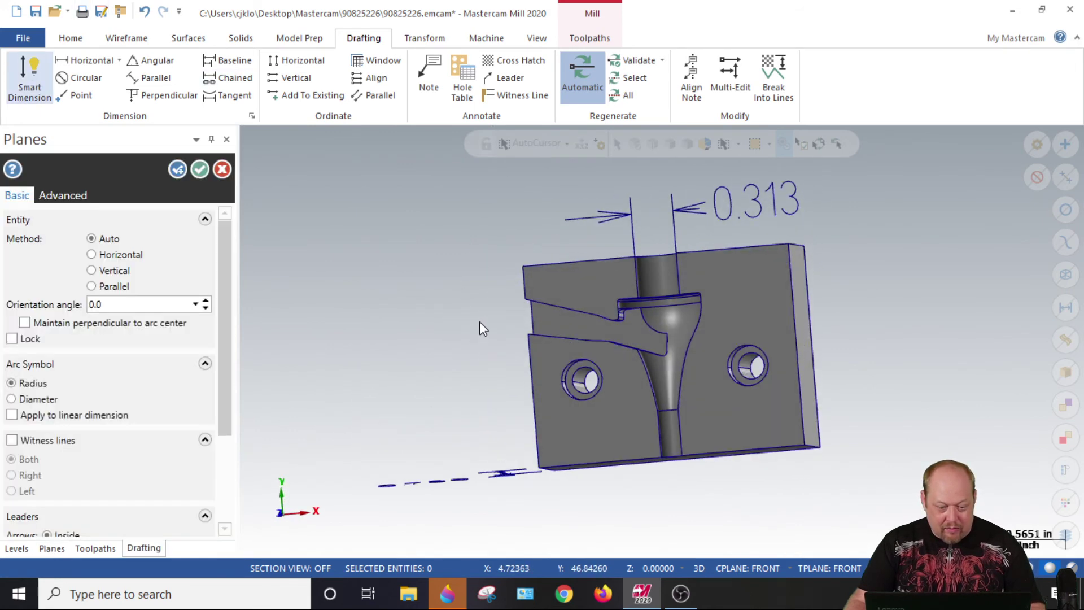
pyautogui.click(522, 268)
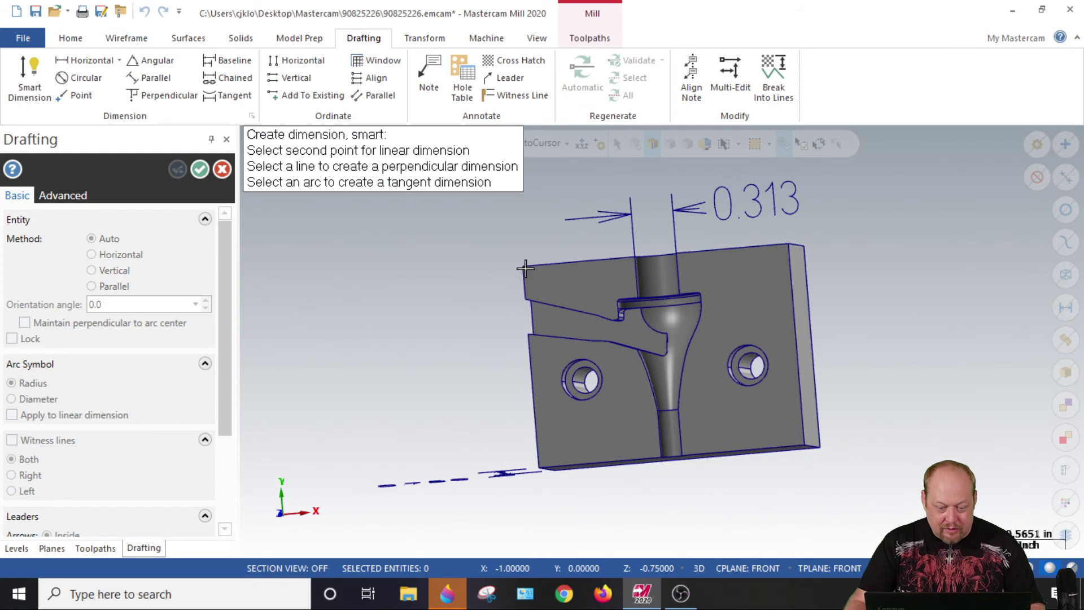
pyautogui.click(539, 472)
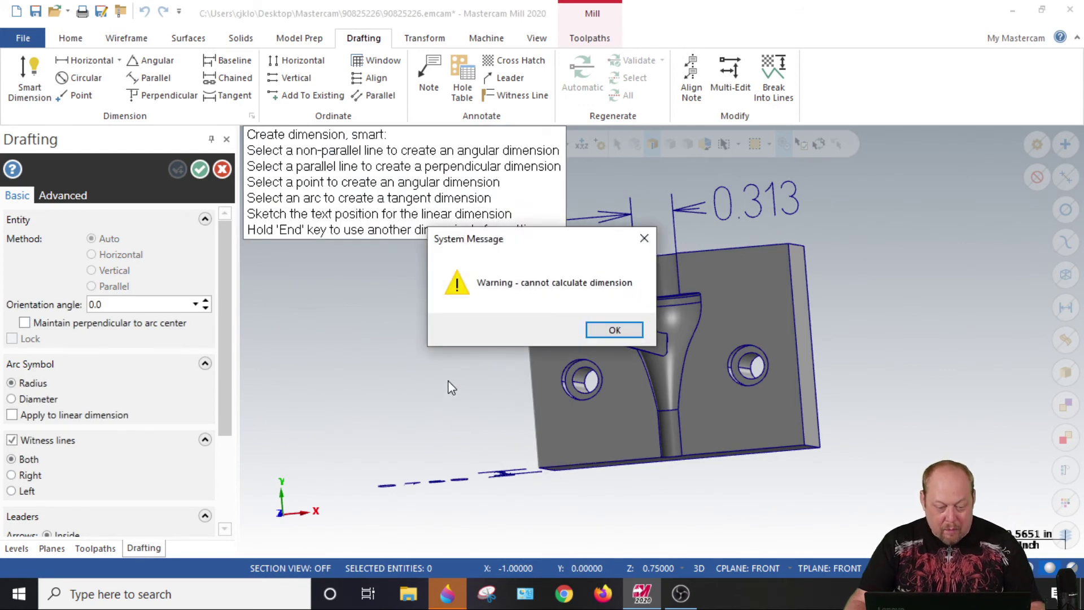
pyautogui.press('Return')
pyautogui.press('Escape')
pyautogui.hotkey('alt', '2')
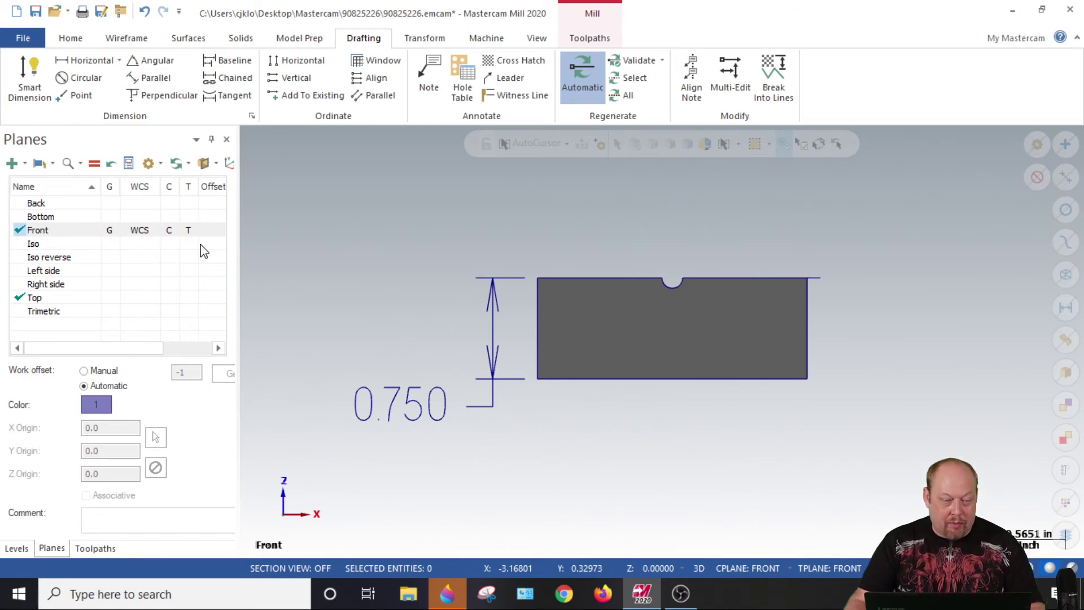
# View the part from Top and make Top the WCS, construction and tool plane
pyautogui.click(110, 299)
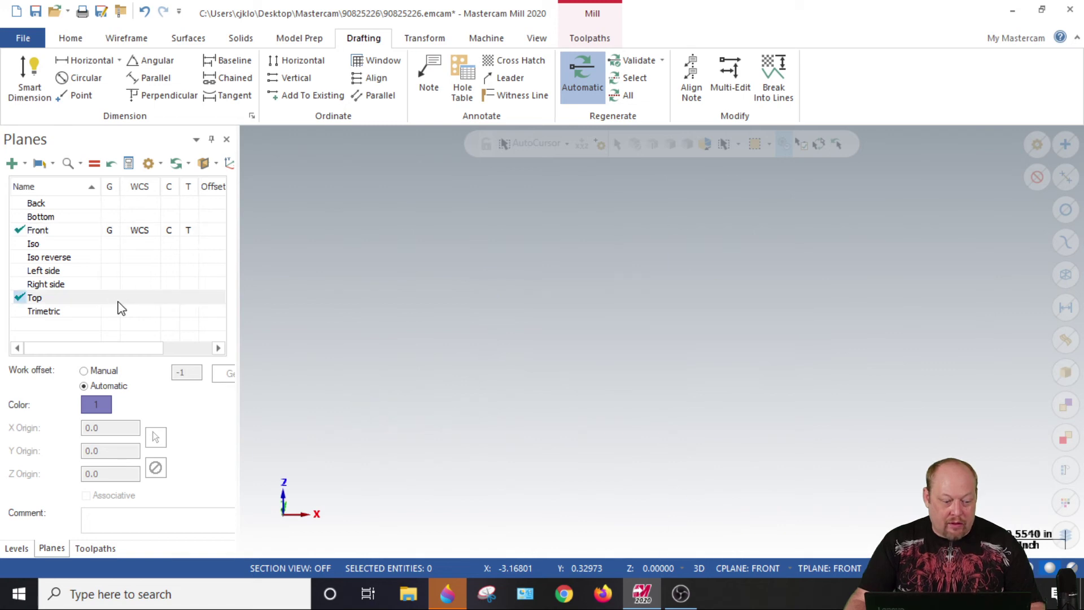
pyautogui.click(134, 298)
pyautogui.click(132, 326)
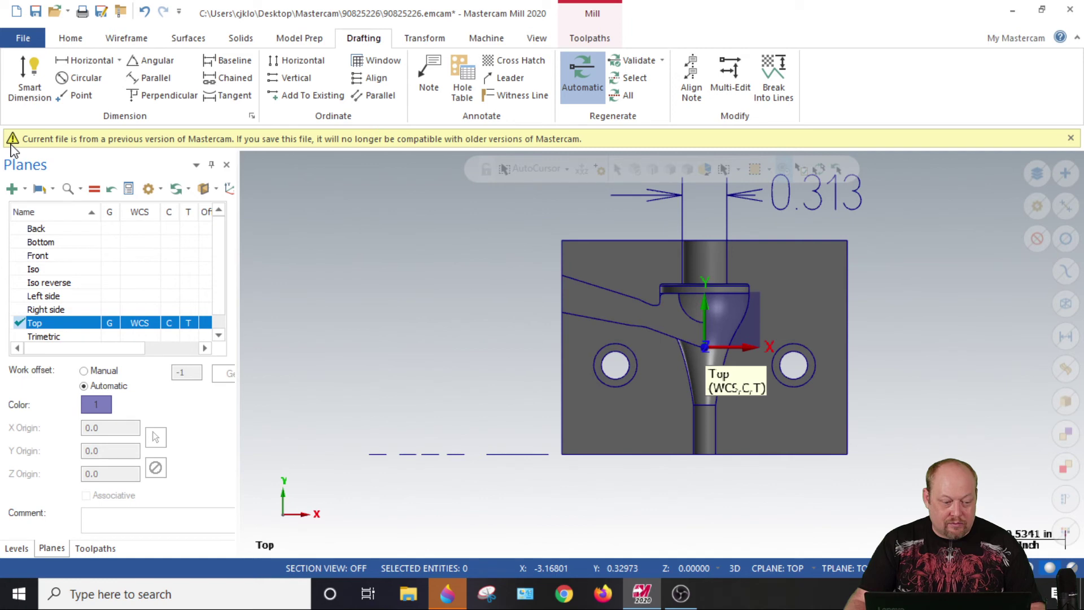
# Dismiss the compatibility banner and delete the dashed line under the part
pyautogui.click(1071, 139)
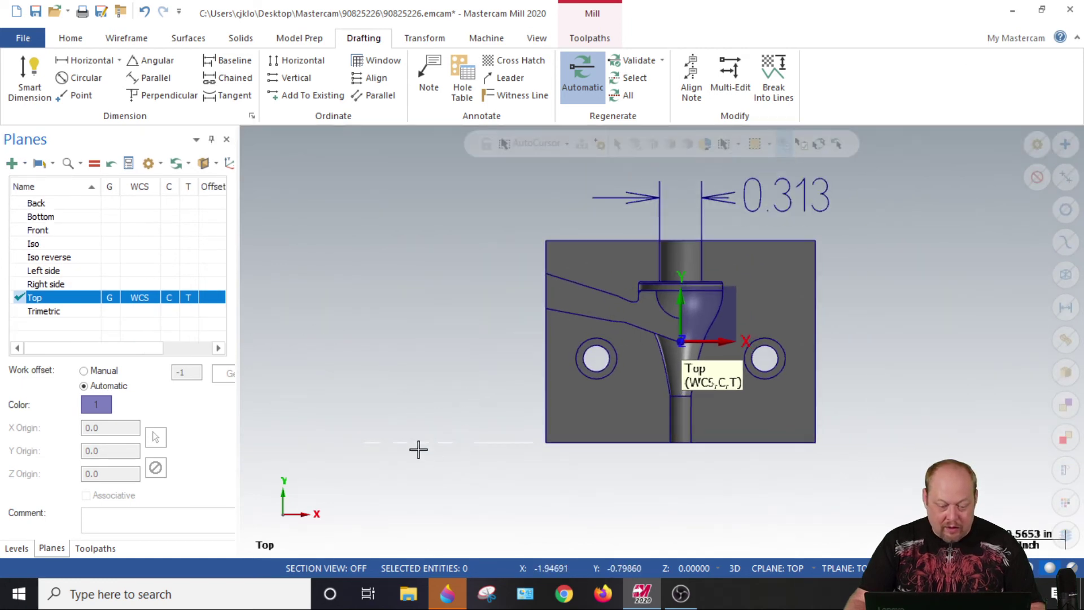
pyautogui.click(417, 442)
pyautogui.press('Delete')
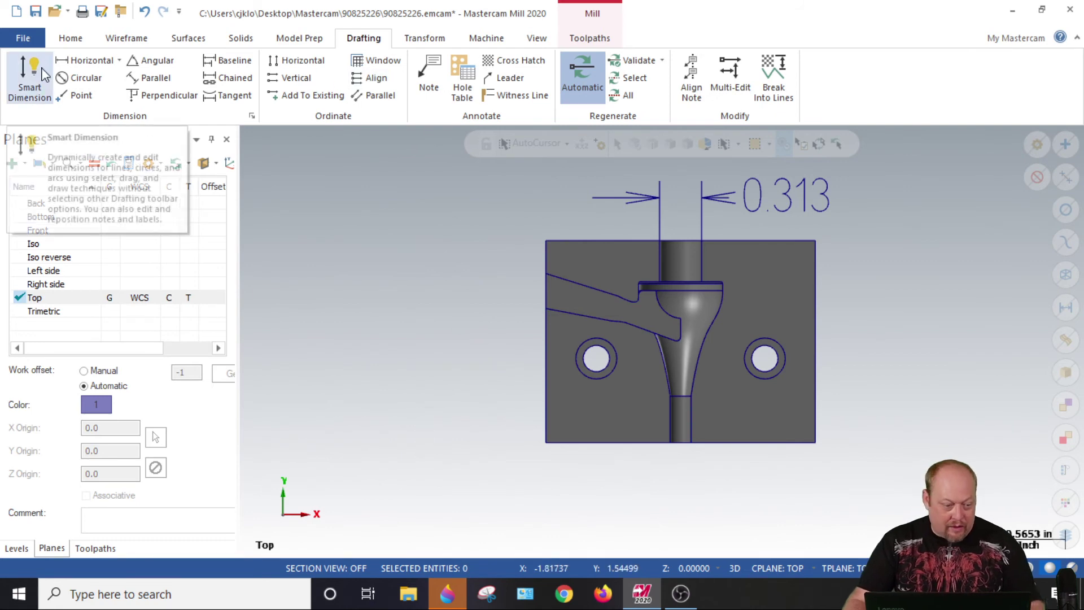
# Preview a 1.500 smart dimension from the top-left corner, then cancel it
pyautogui.click(30, 75)
pyautogui.click(549, 242)
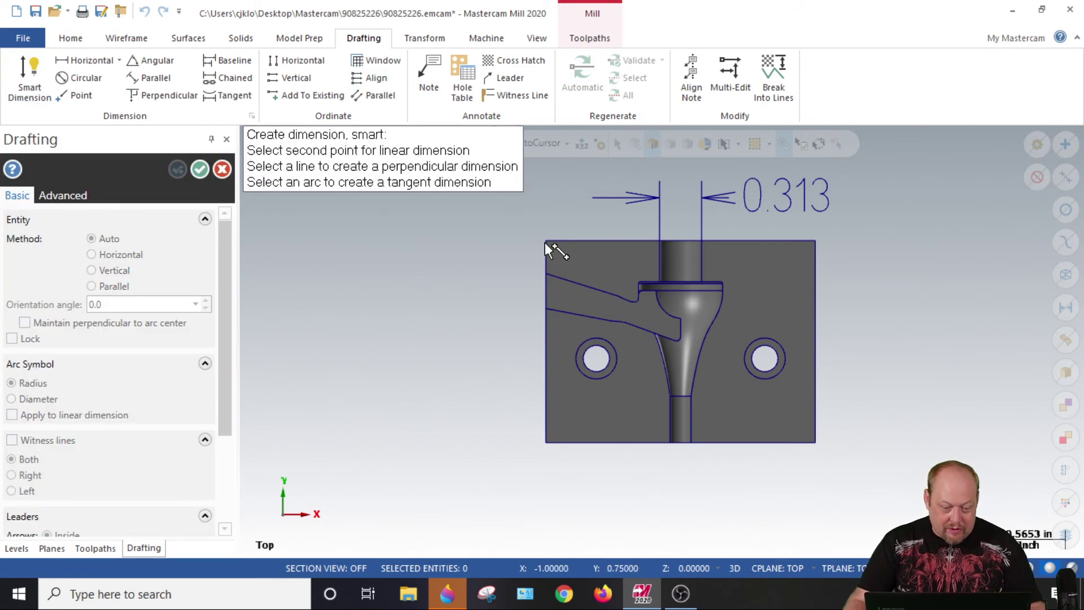
pyautogui.click(552, 438)
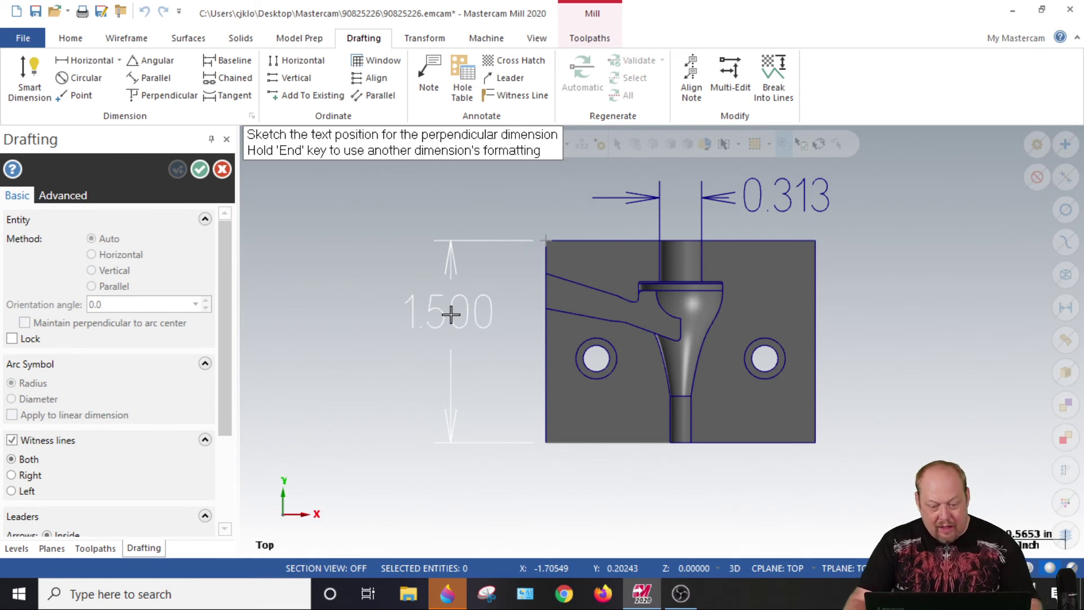
pyautogui.press('Escape')
pyautogui.scroll(1, 592, 301)
pyautogui.scroll(2, 595, 298)
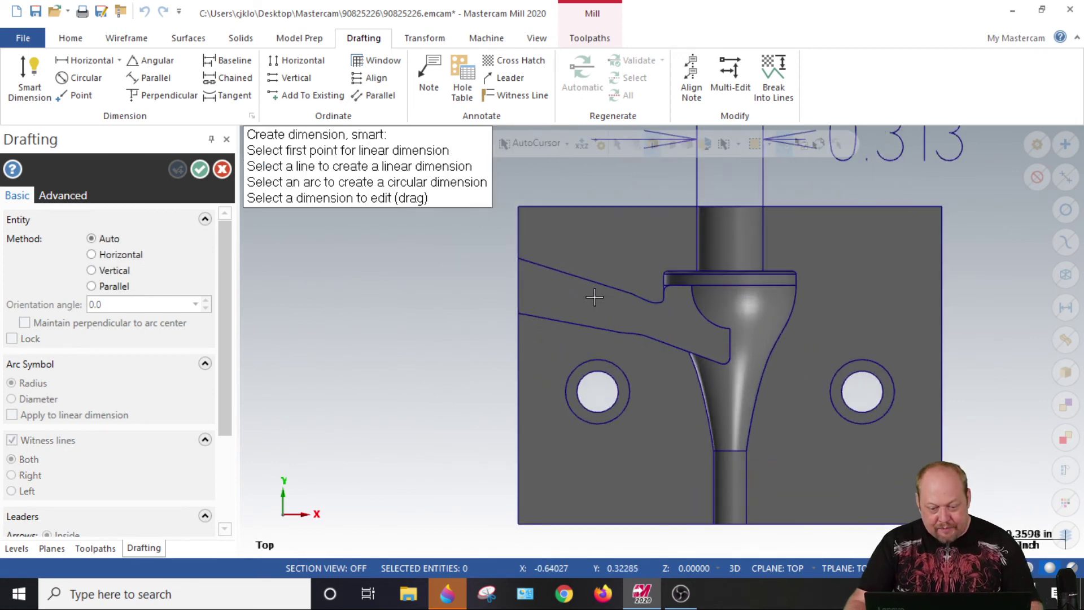
pyautogui.scroll(-1, 594, 296)
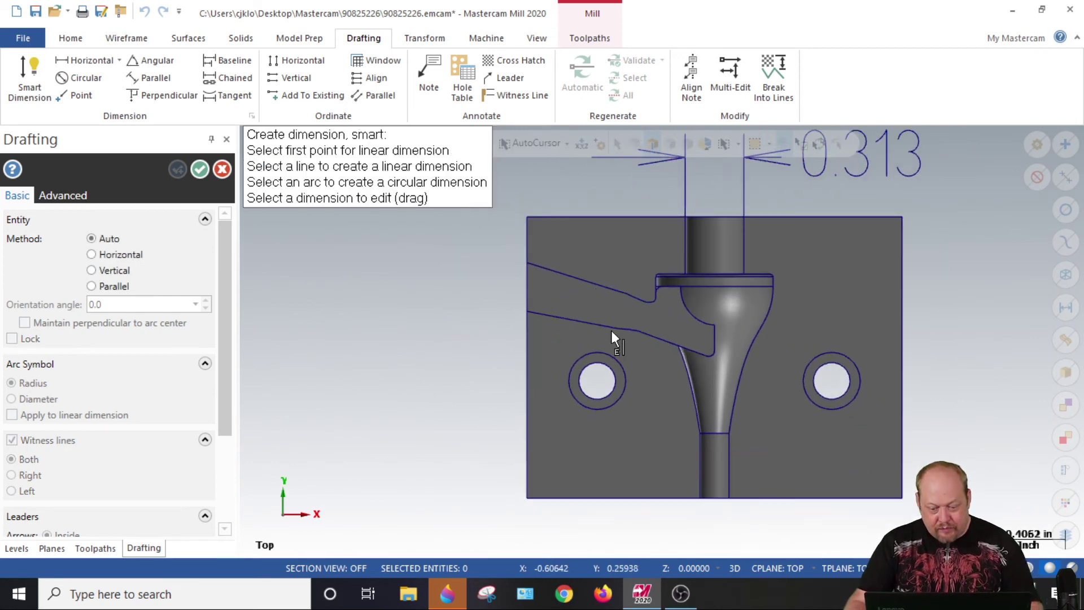
# Preview a vertical, then horizontal, dimension to the bottom edge, cancel it, and minimize Mastercam
pyautogui.click(701, 436)
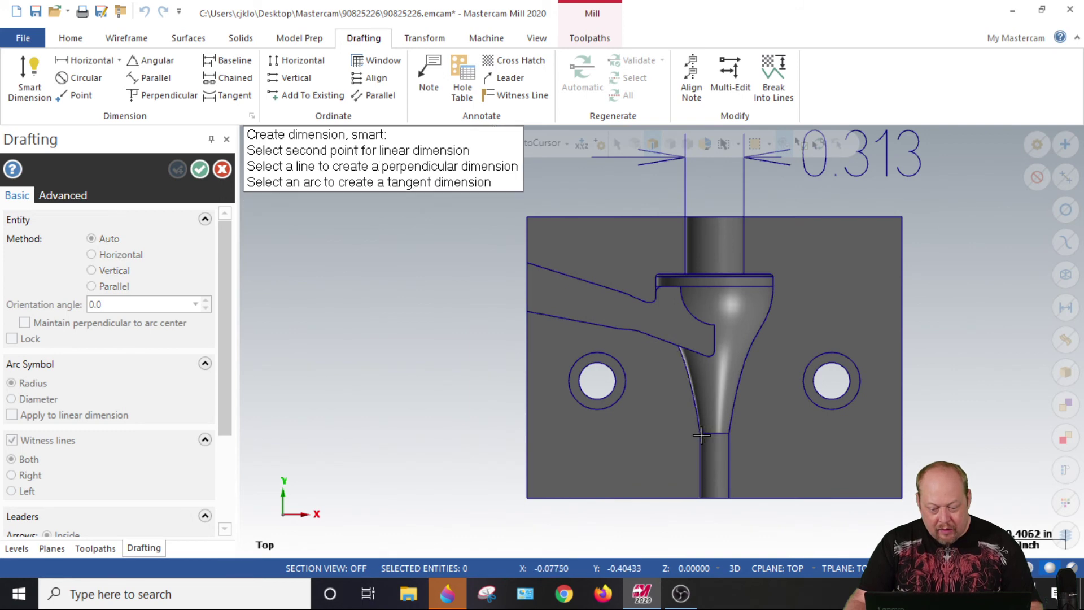
pyautogui.click(730, 501)
pyautogui.scroll(-1, 702, 406)
pyautogui.scroll(-1, 746, 432)
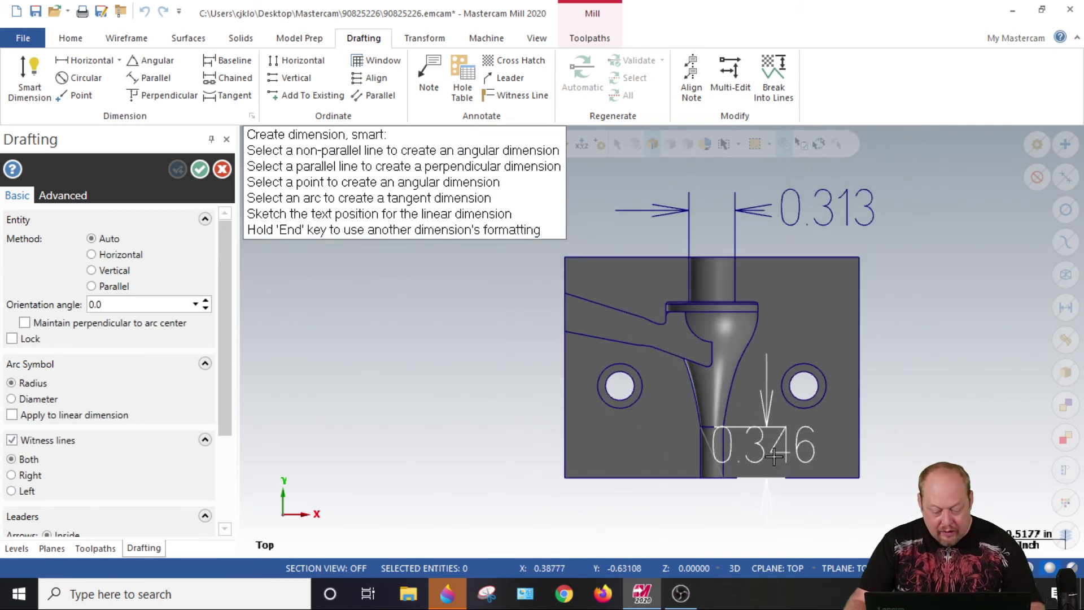
pyautogui.press('v')
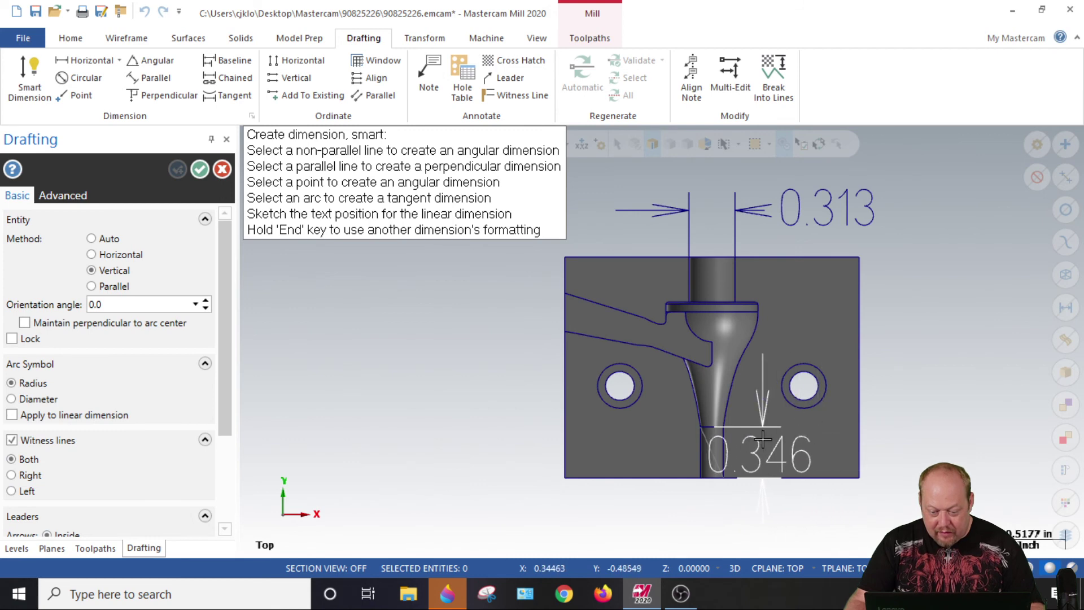
pyautogui.scroll(-1, 661, 381)
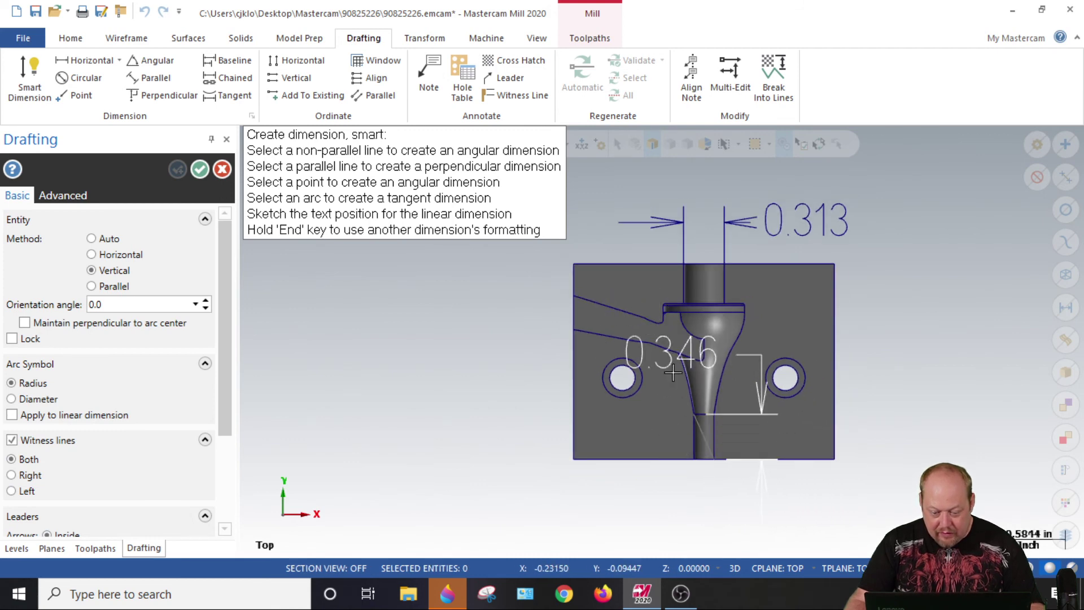
pyautogui.press('h')
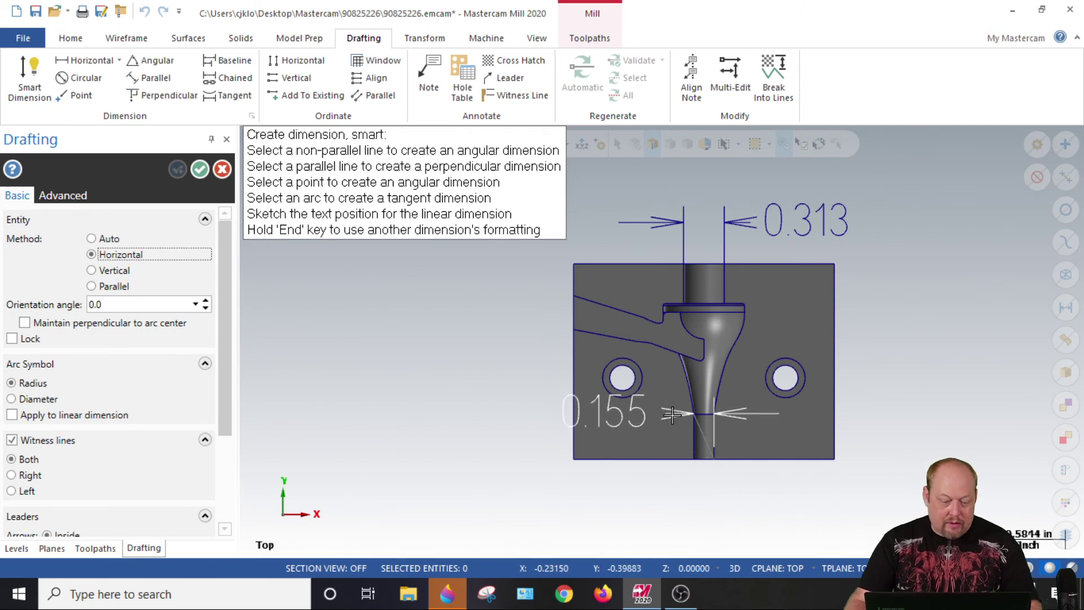
pyautogui.press('Escape')
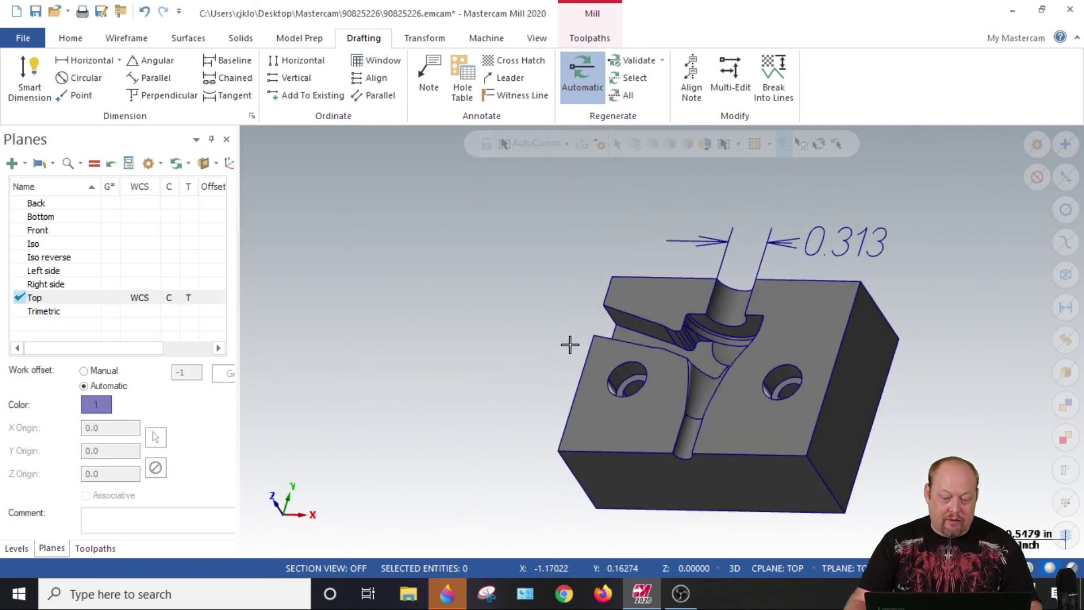
pyautogui.moveTo(646, 418); pyautogui.dragTo(619, 455, button='middle')
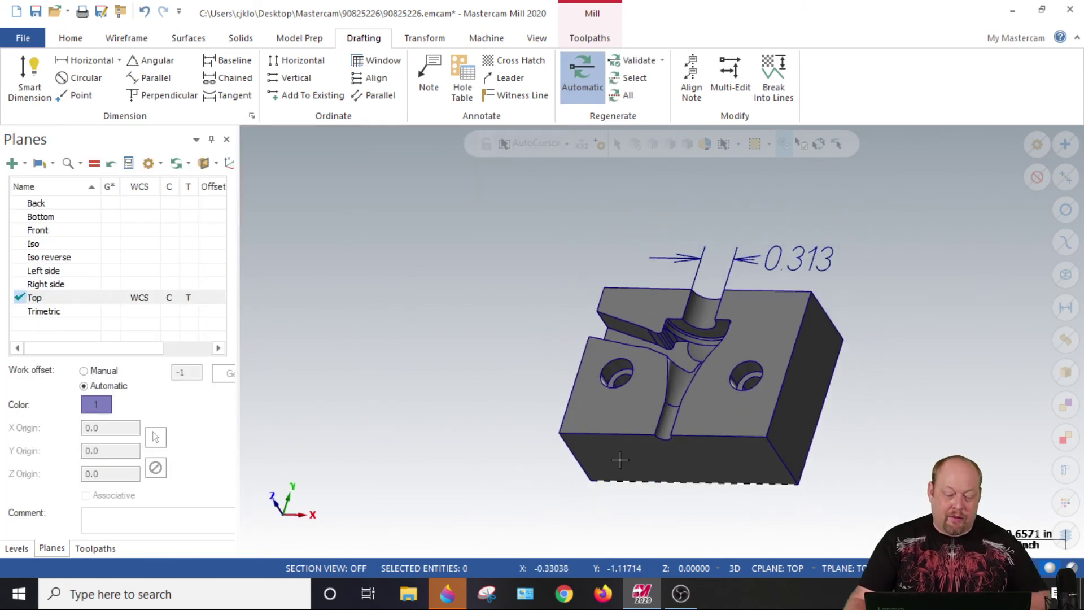
pyautogui.click(1012, 11)
# Minimize Paint 3D and restore OBS Studio from the taskbar
pyautogui.click(992, 13)
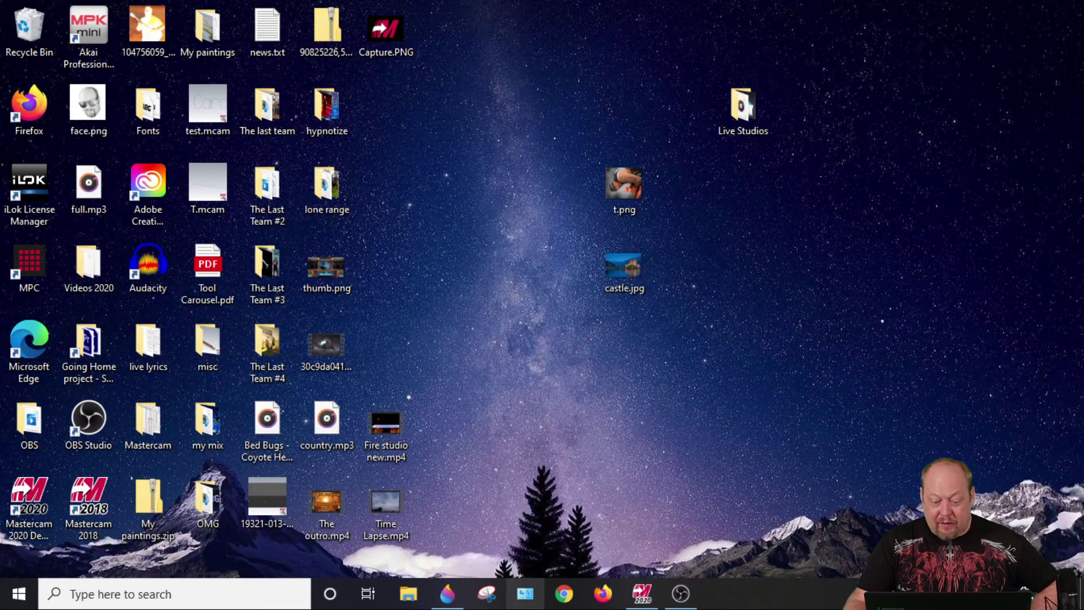
pyautogui.click(681, 597)
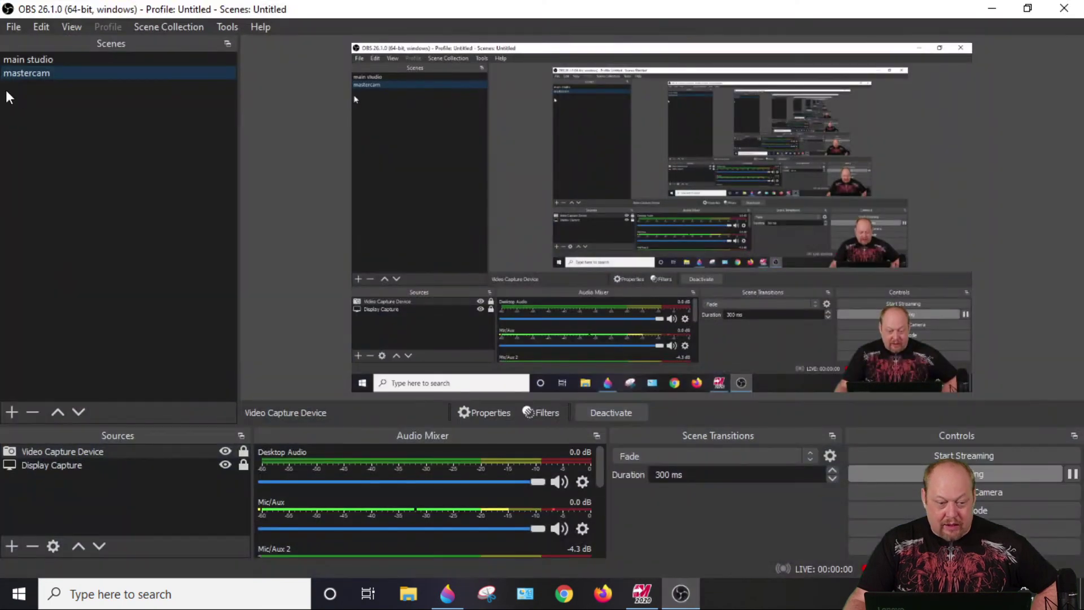